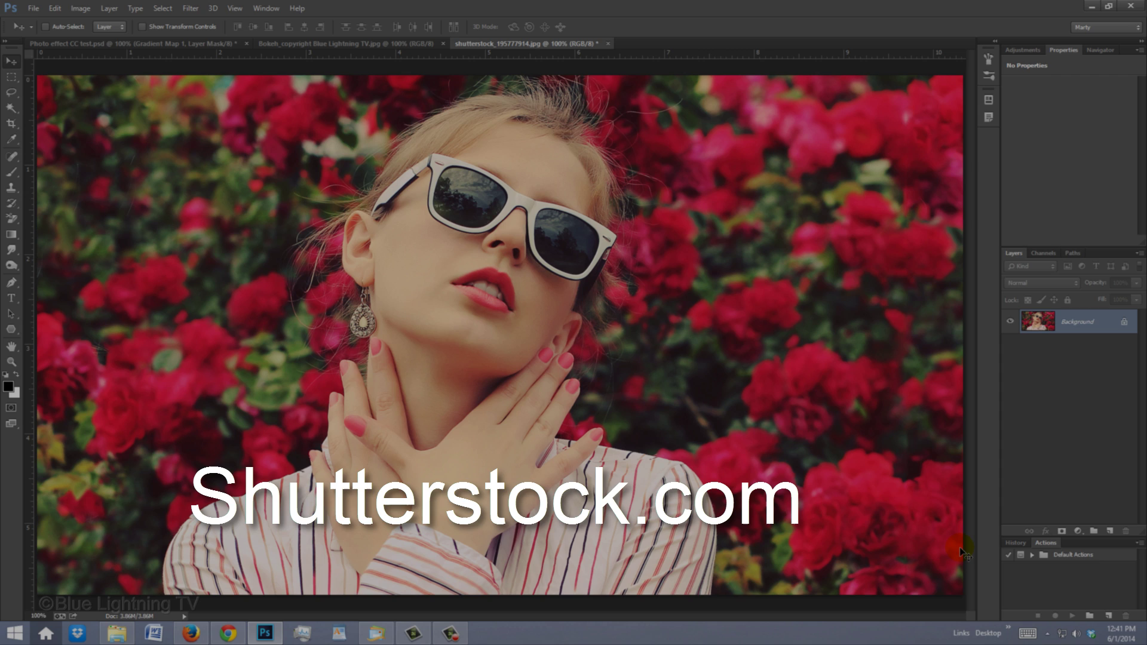
- Open Image Size to confirm the portrait is 1550 × 870 px at 150 pixels/inch
key(ctrl+alt+i)
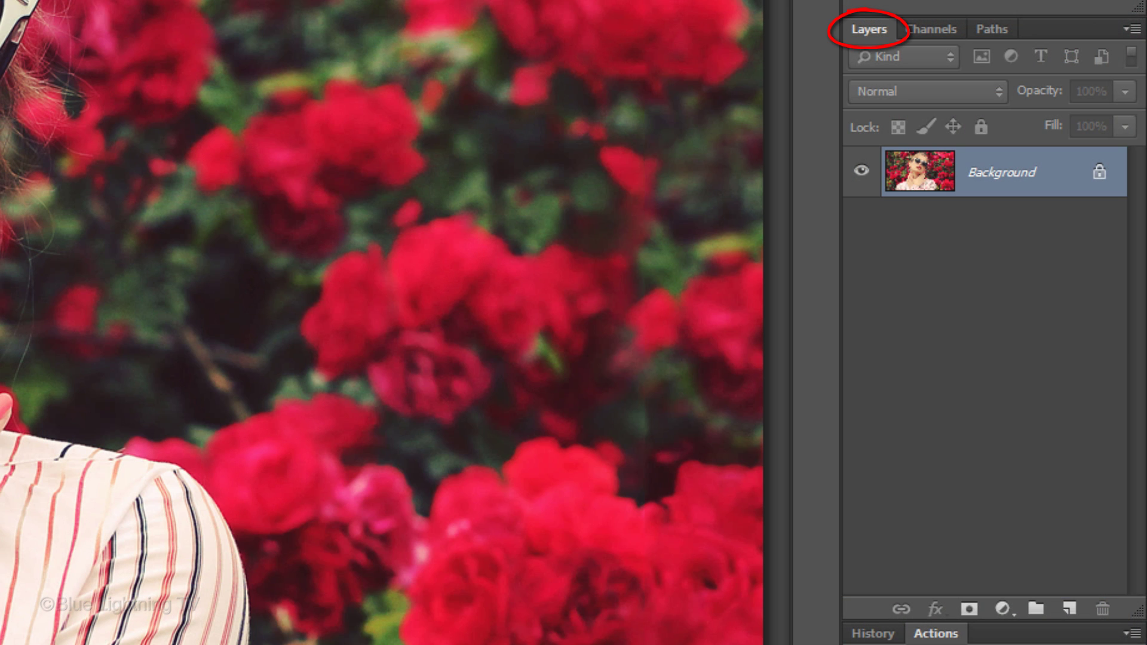
- Add a Gradient Map adjustment layer above the Background and set its blend mode to Screen
click(1003, 604)
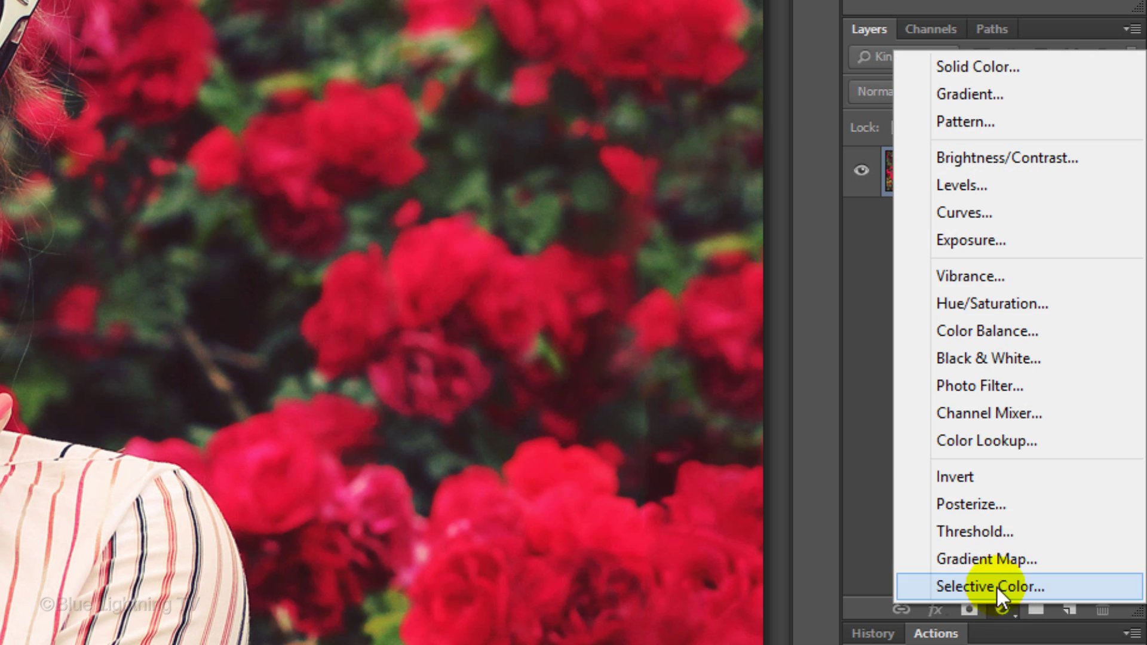
click(998, 559)
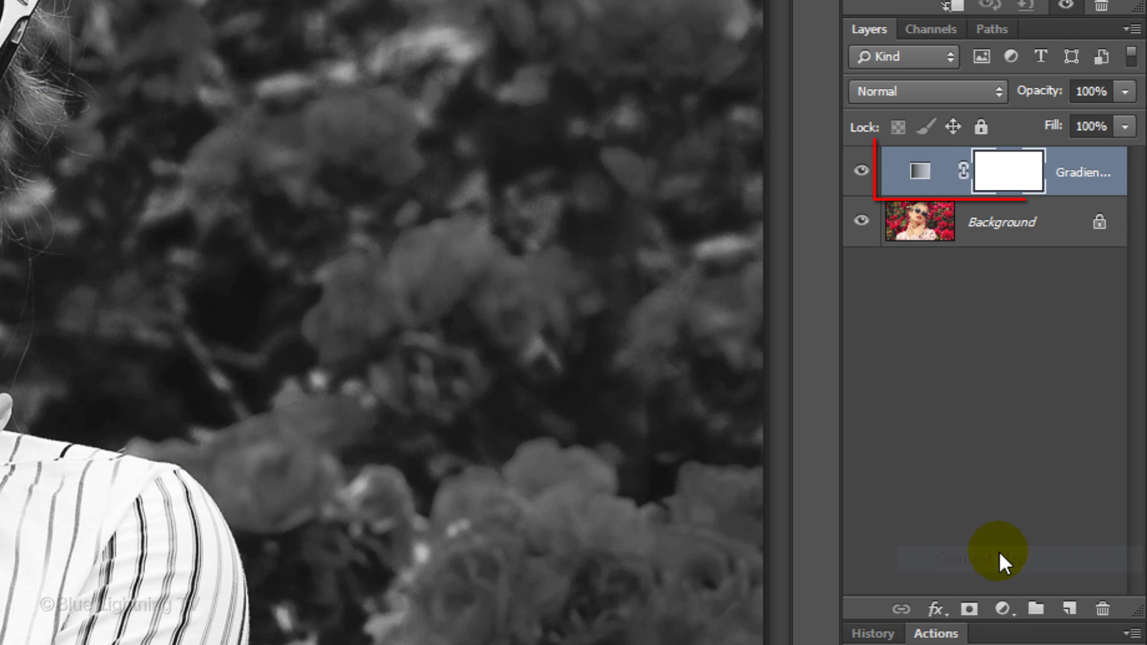
click(911, 89)
click(877, 316)
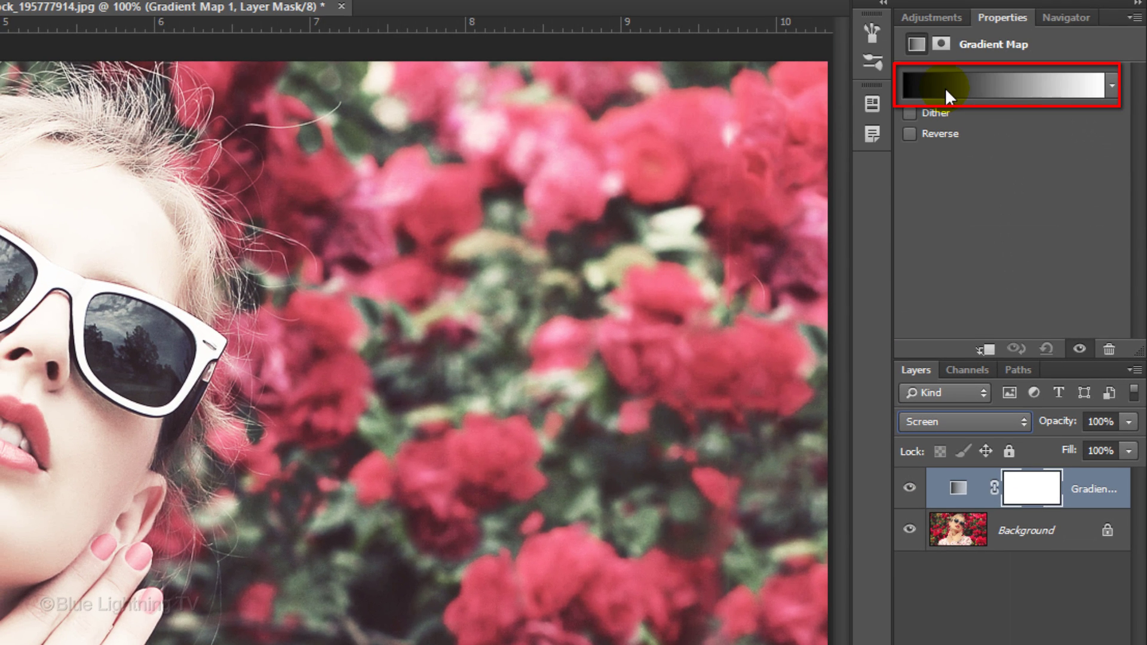
- Load the Violet, Orange gradient preset and set its left stop to 32224C
click(944, 87)
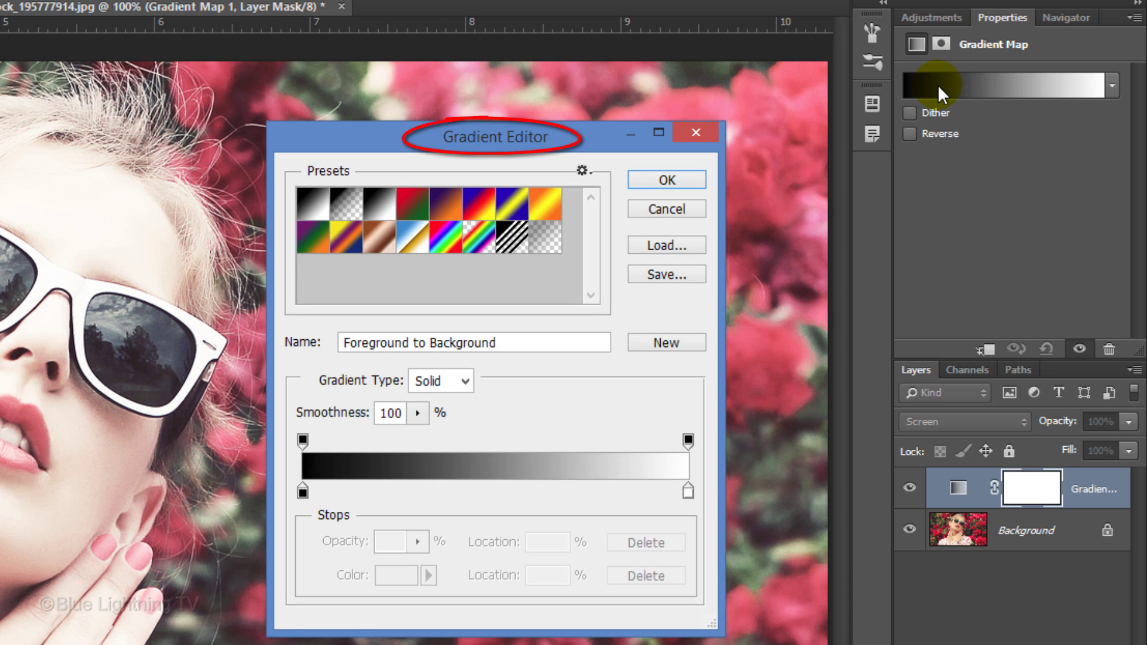
click(446, 205)
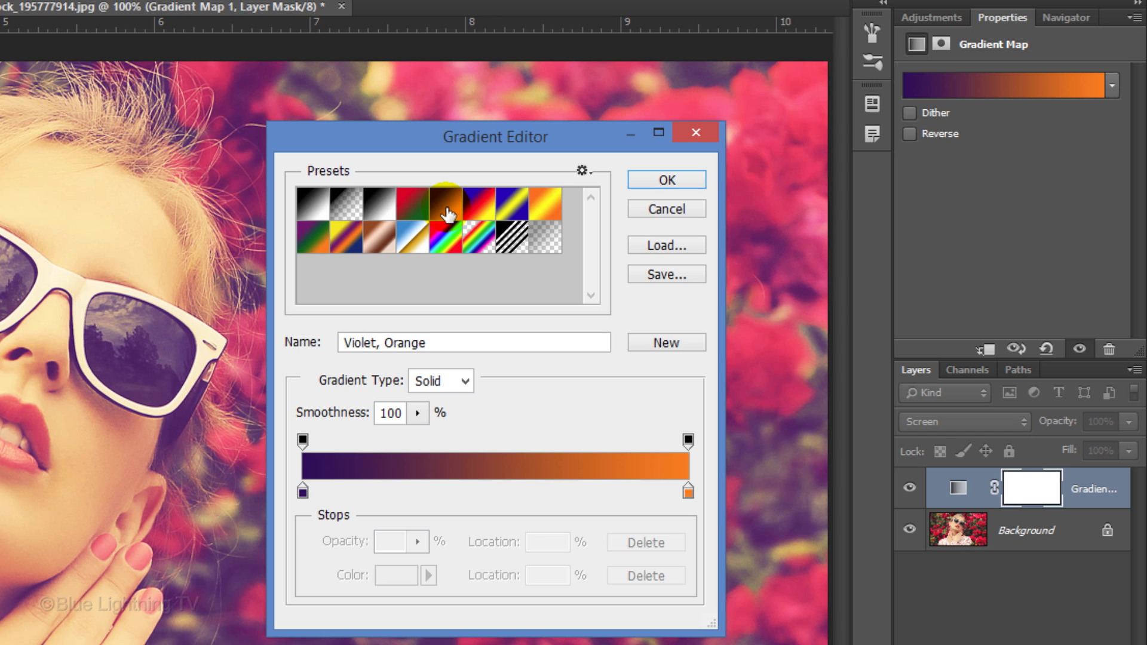
click(303, 491)
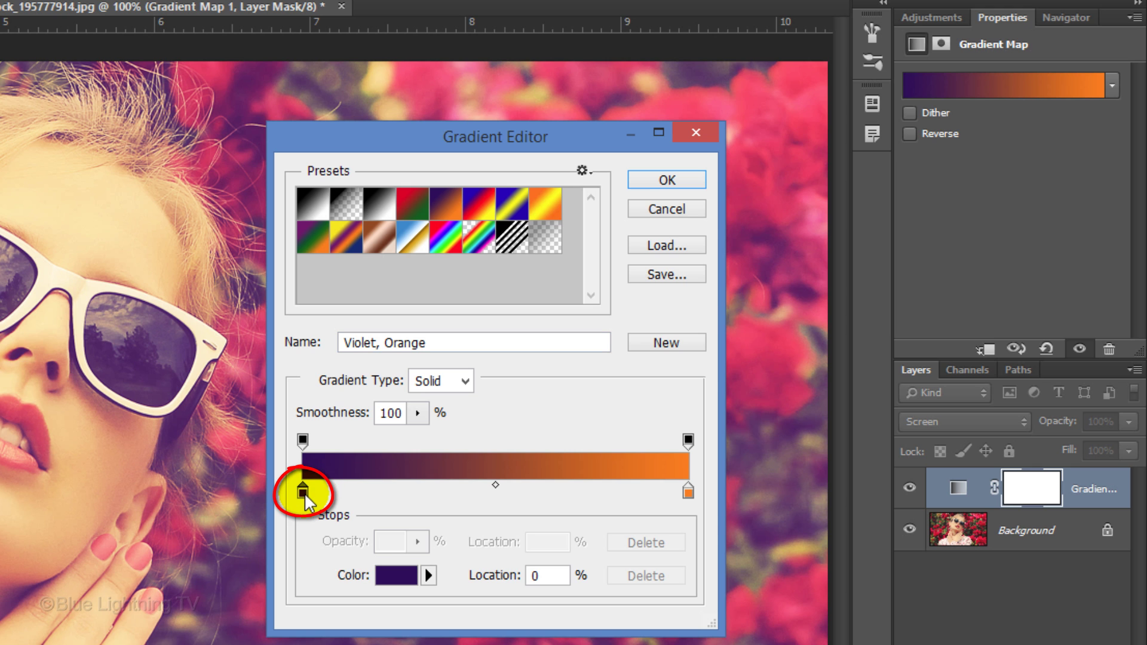
click(387, 575)
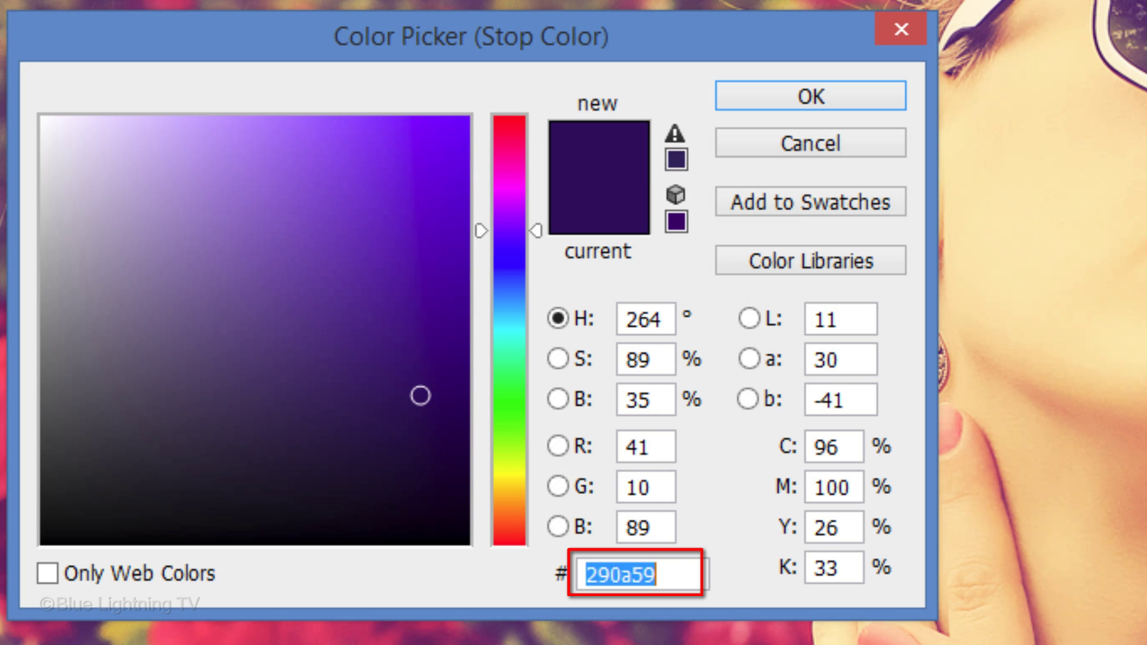
text(3222)
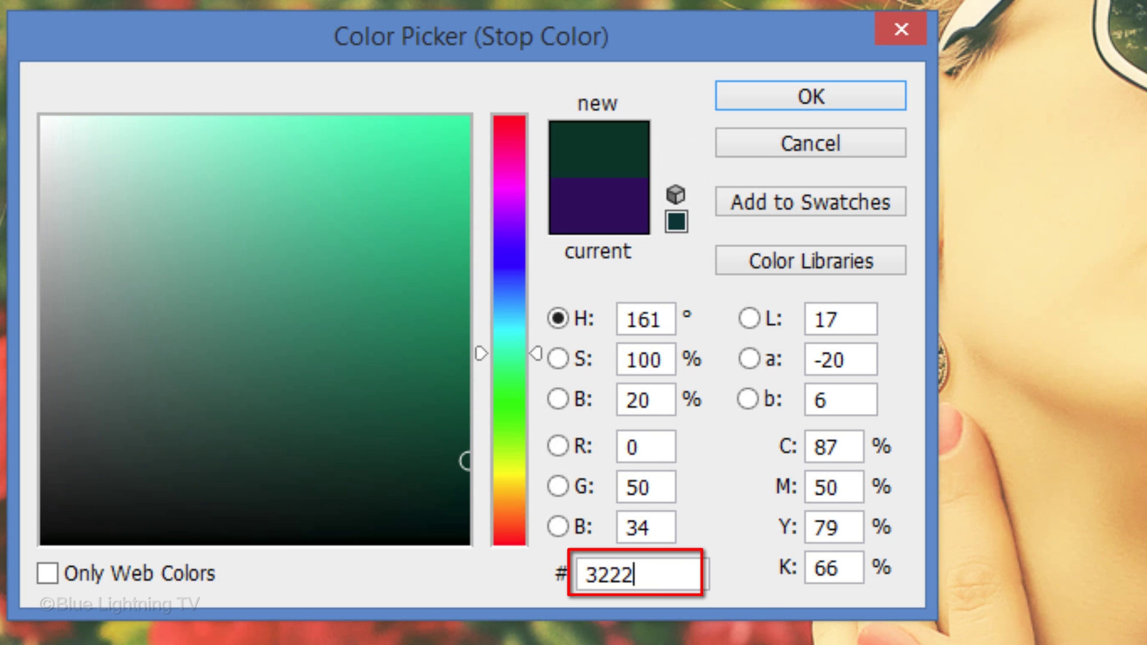
text(4C)
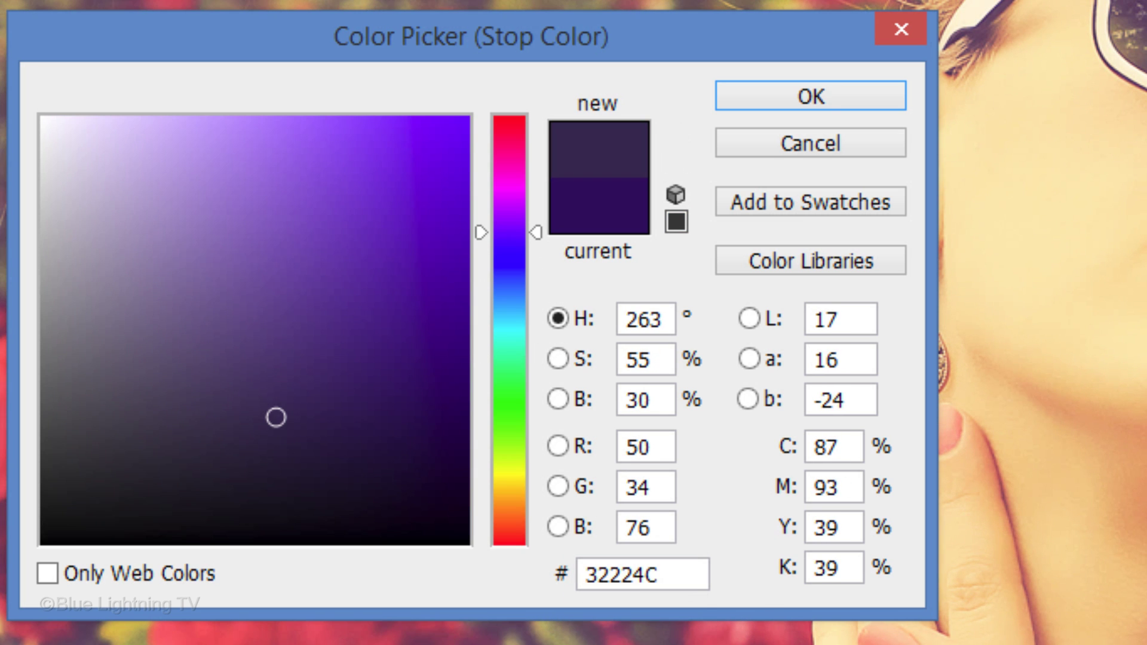
key(Return)
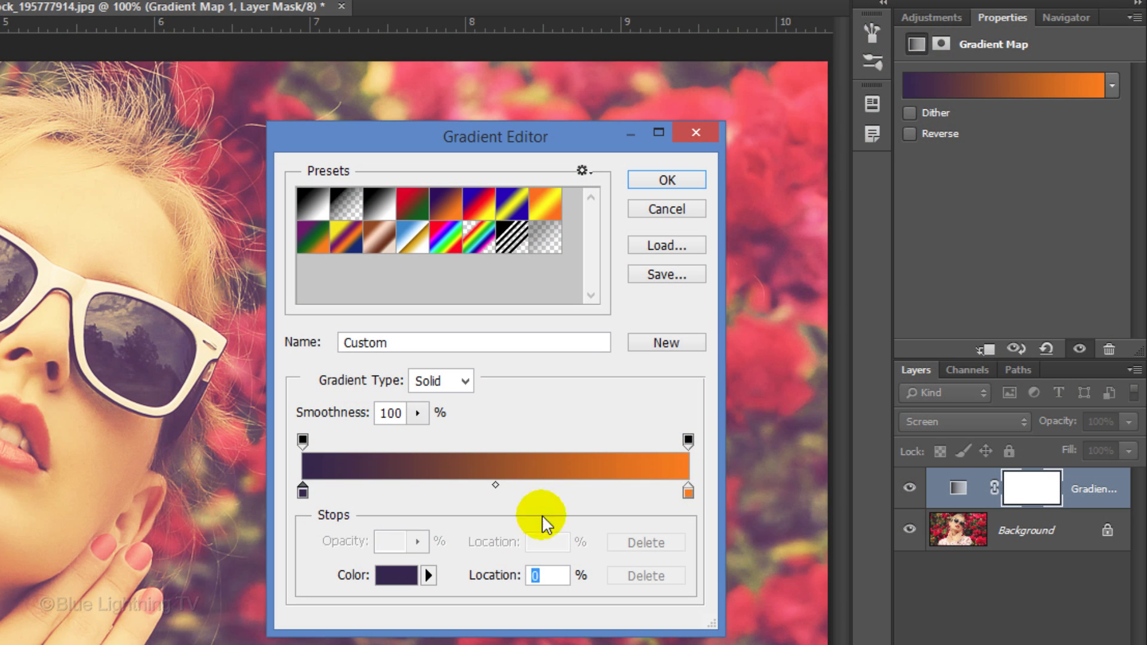
- Set the gradient's right colour stop to light orange F8A658
click(688, 490)
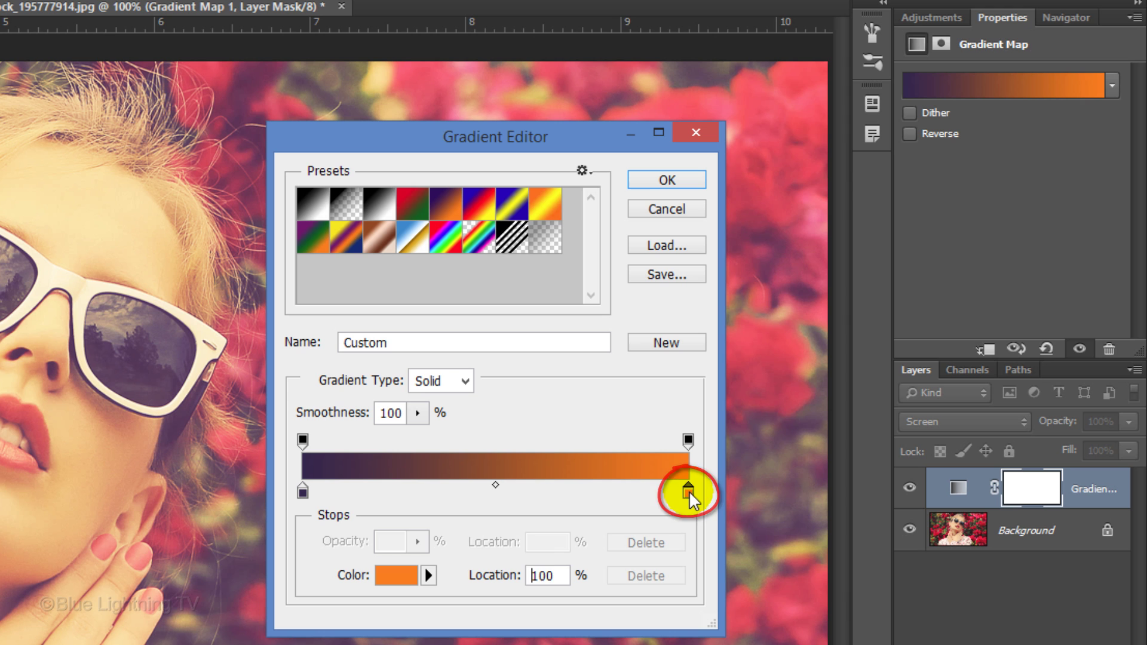
click(398, 570)
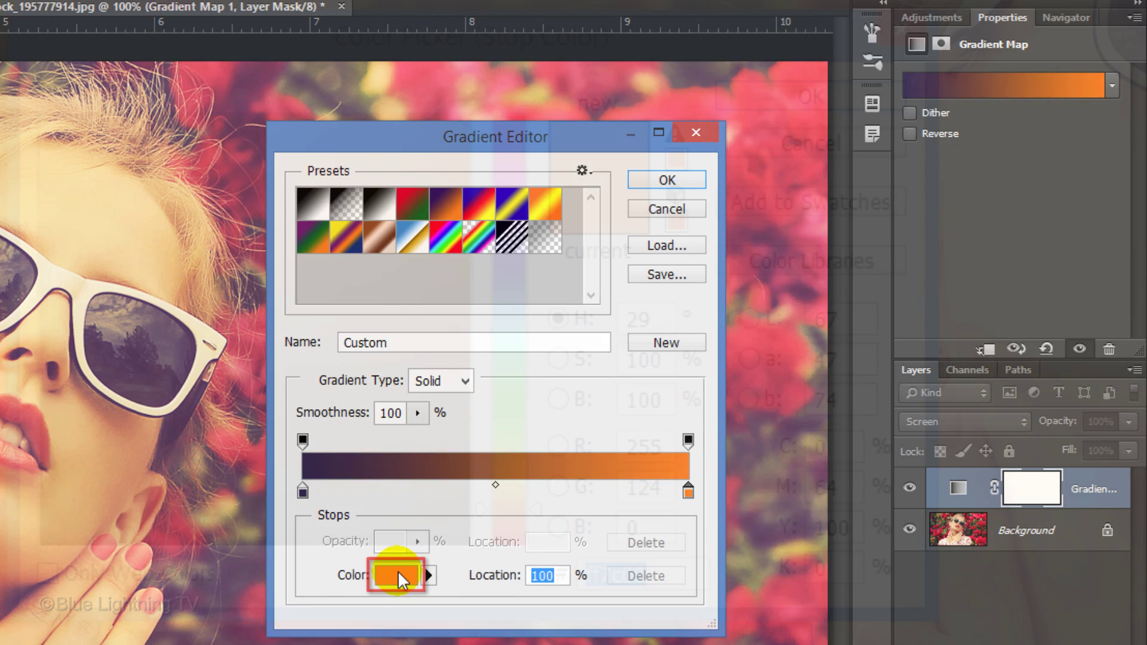
text(F8)
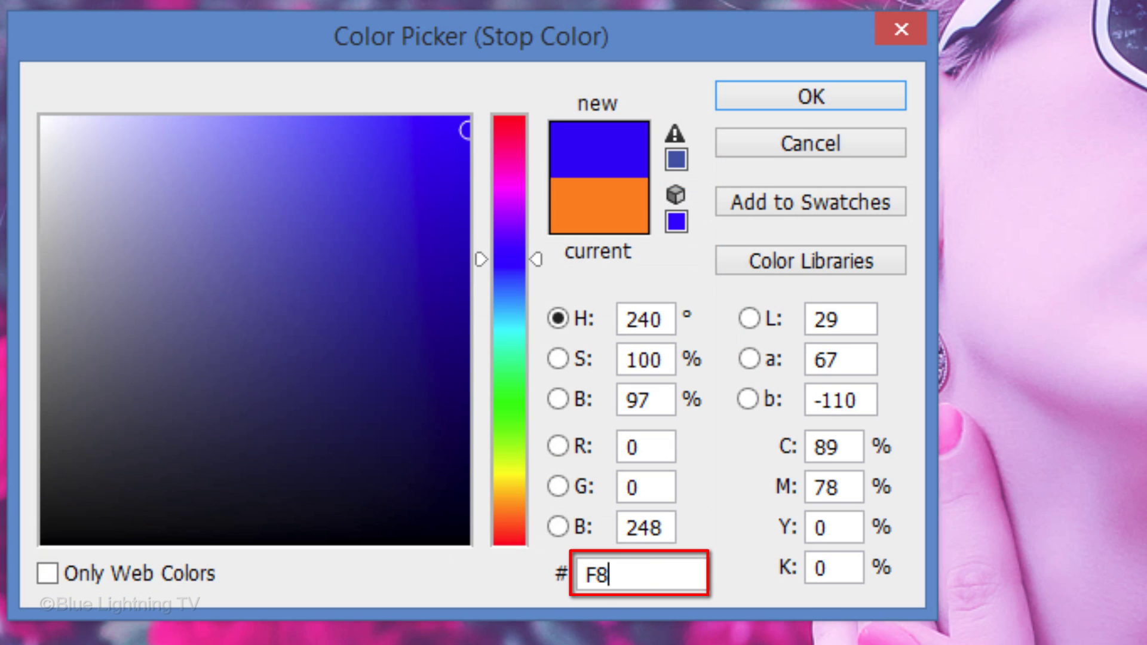
text(A658)
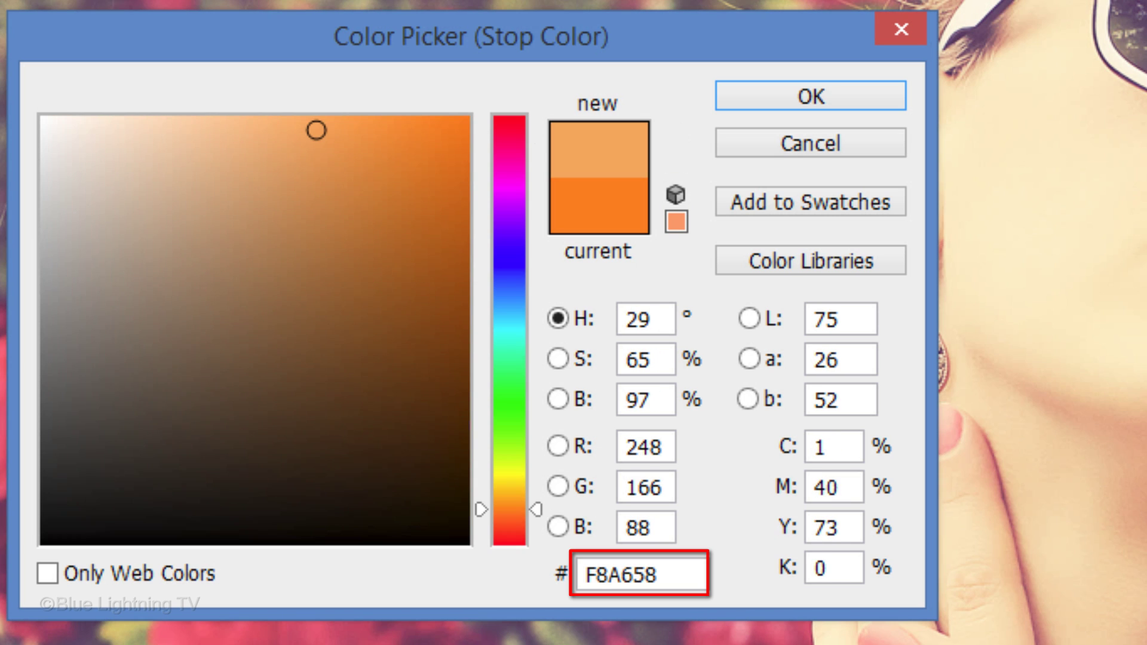
key(Return)
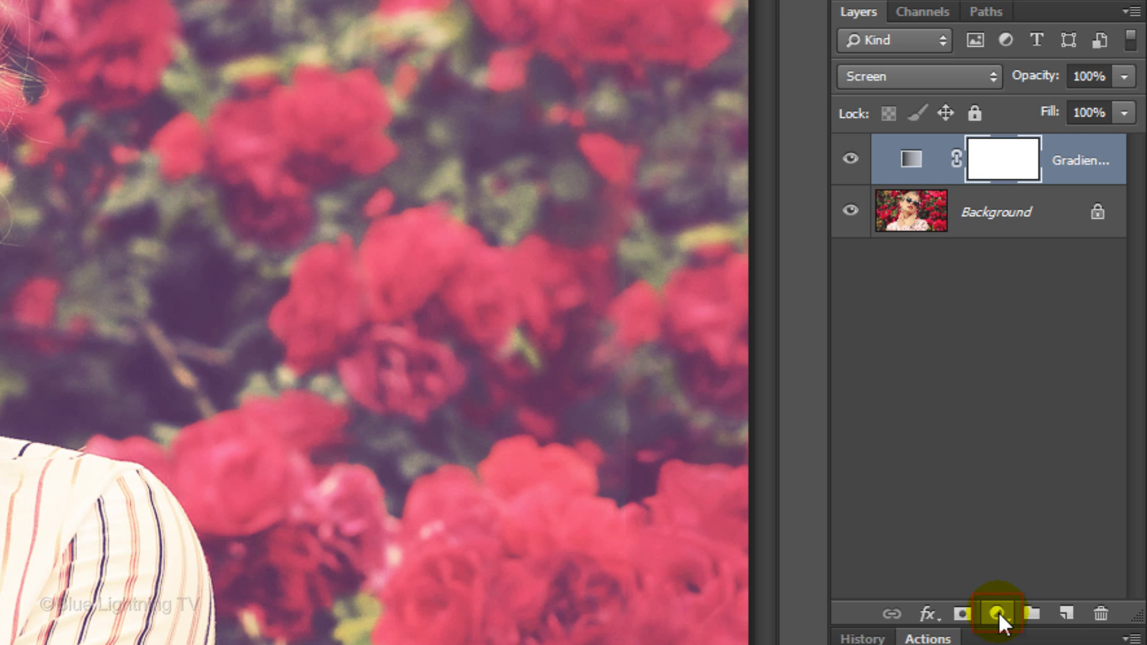
- Add a Levels adjustment with black input 34 and midtones 1.48
click(998, 611)
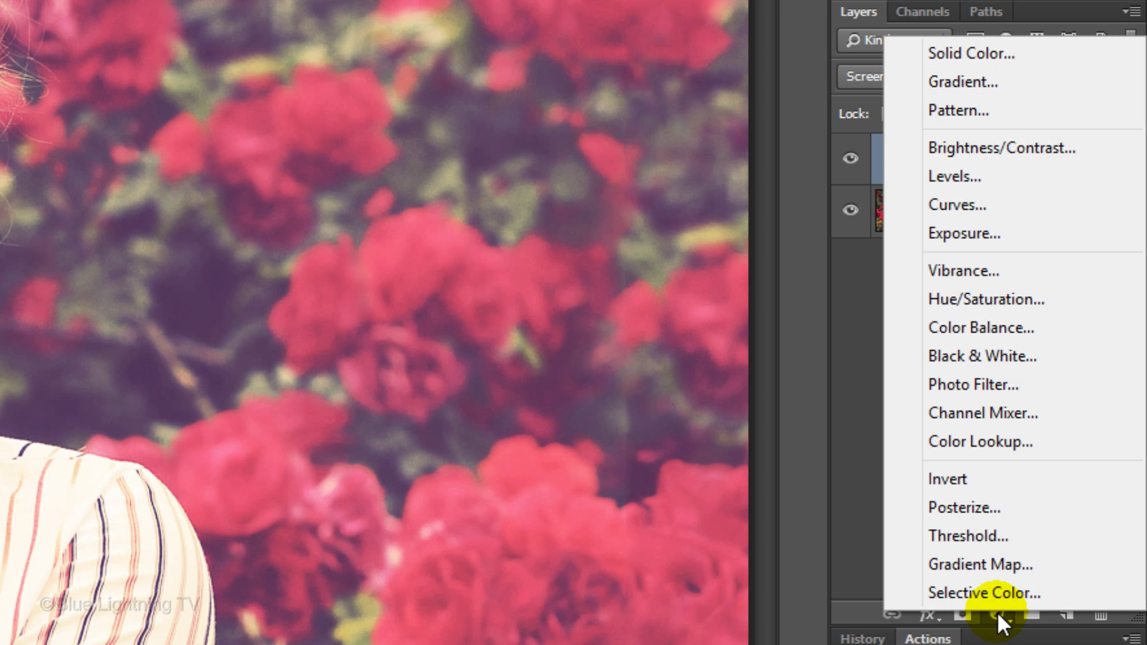
click(954, 181)
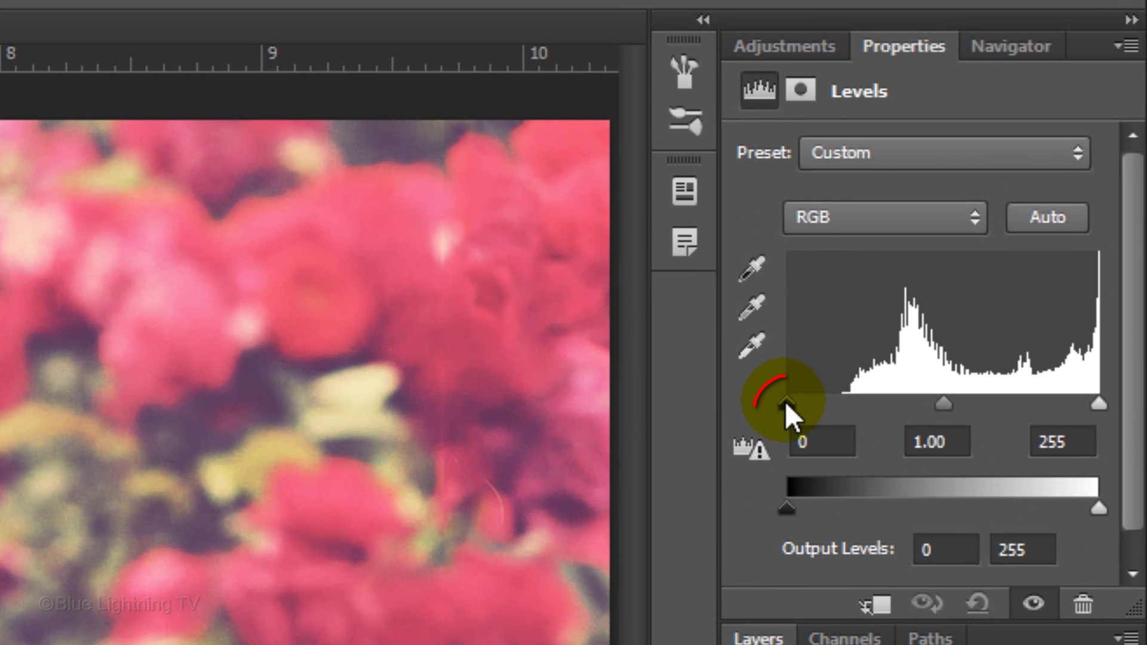
drag(785, 401, 829, 399)
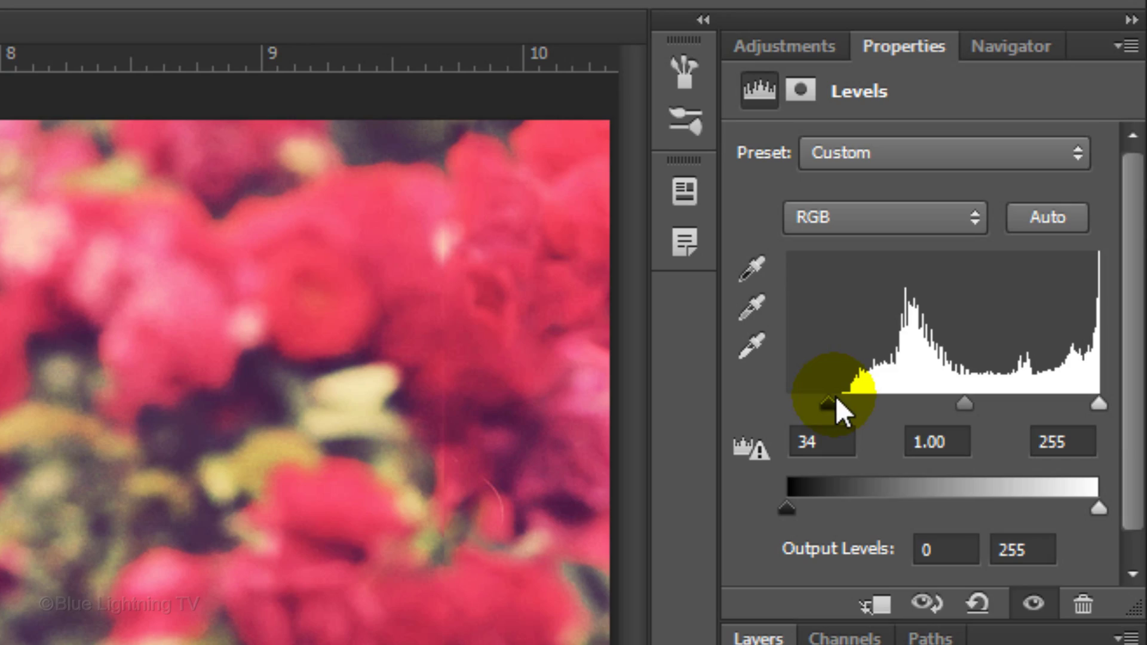
drag(964, 401, 926, 406)
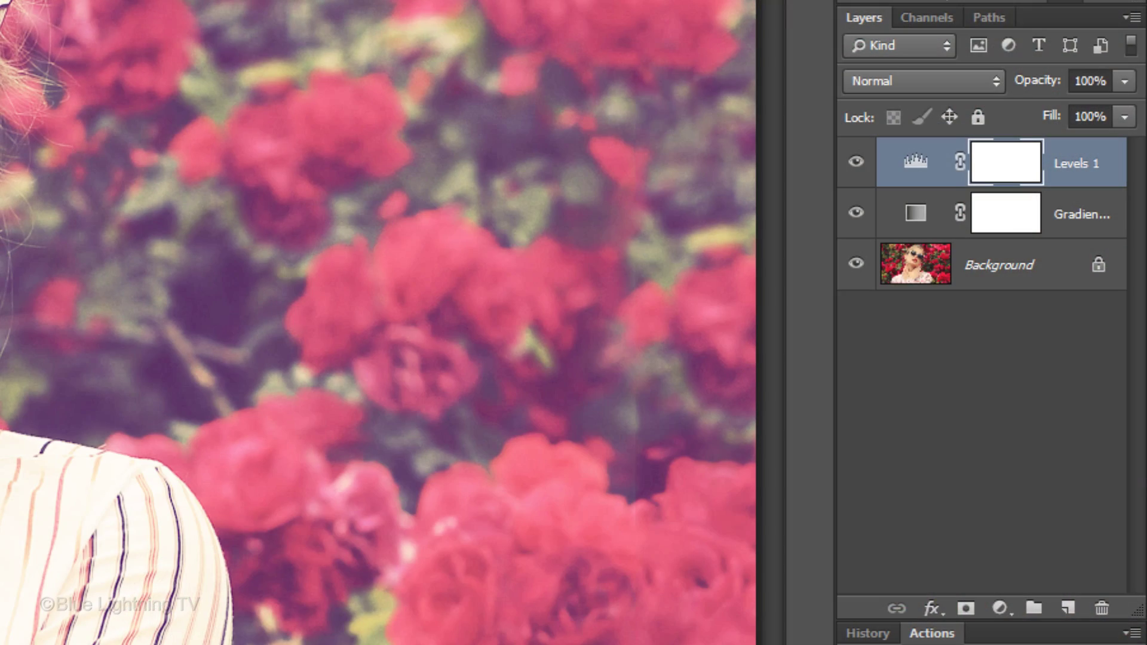
- Add an empty Layer 1 and set the Brush Tool to an 800 px, 0% hardness tip with the Brush panel shown
click(1068, 610)
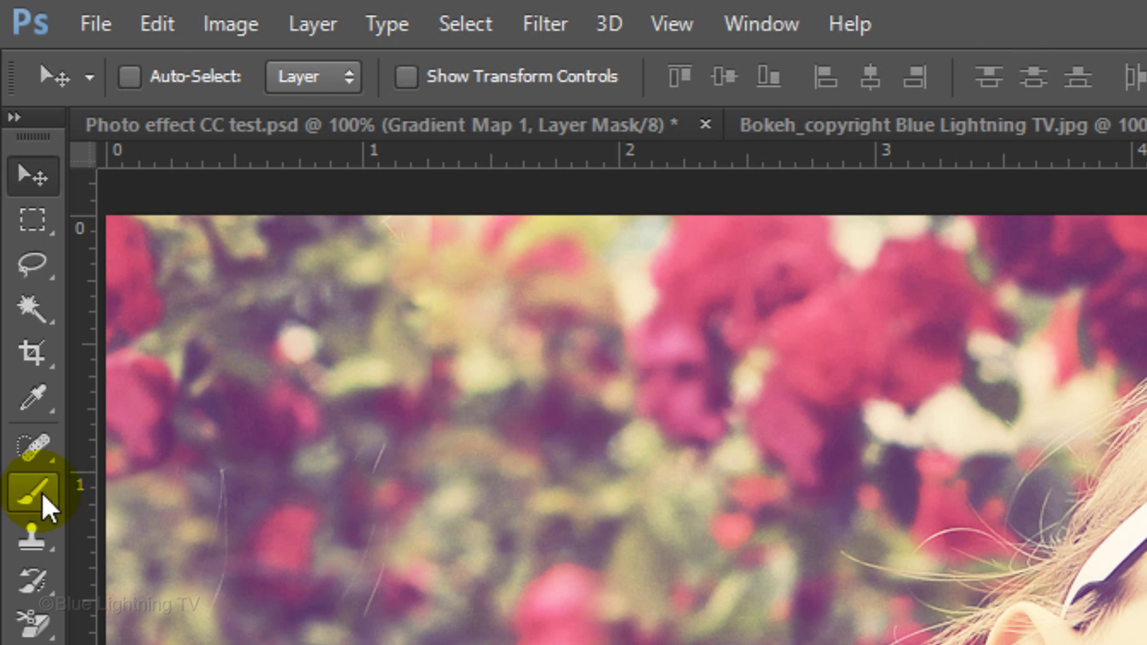
drag(43, 494, 133, 491)
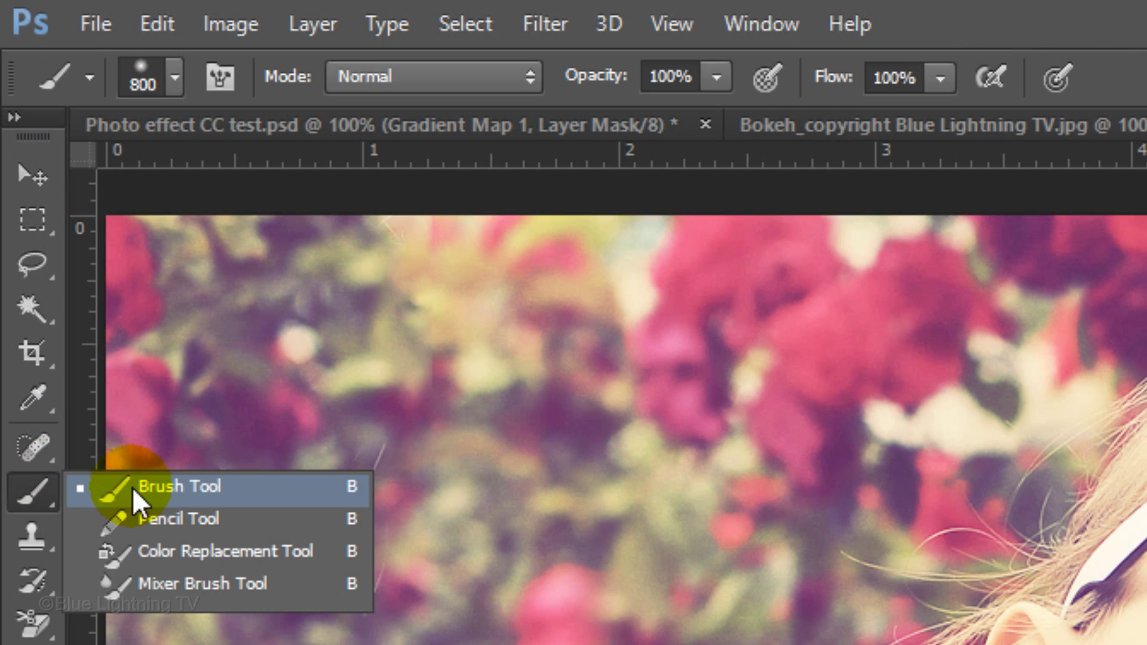
click(180, 490)
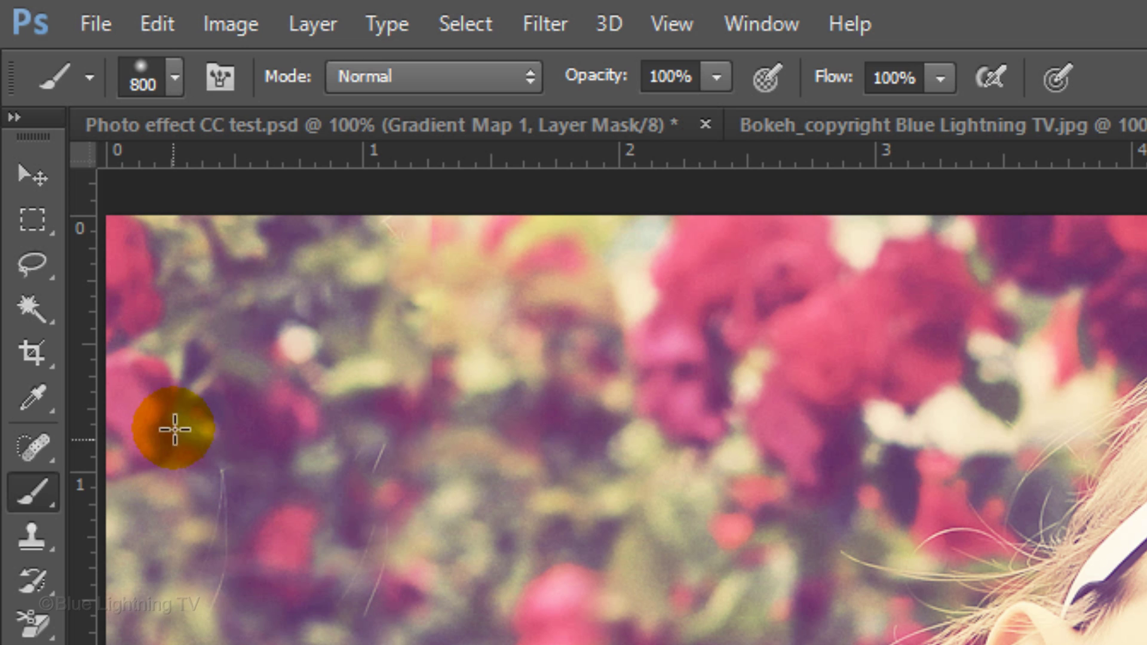
click(174, 78)
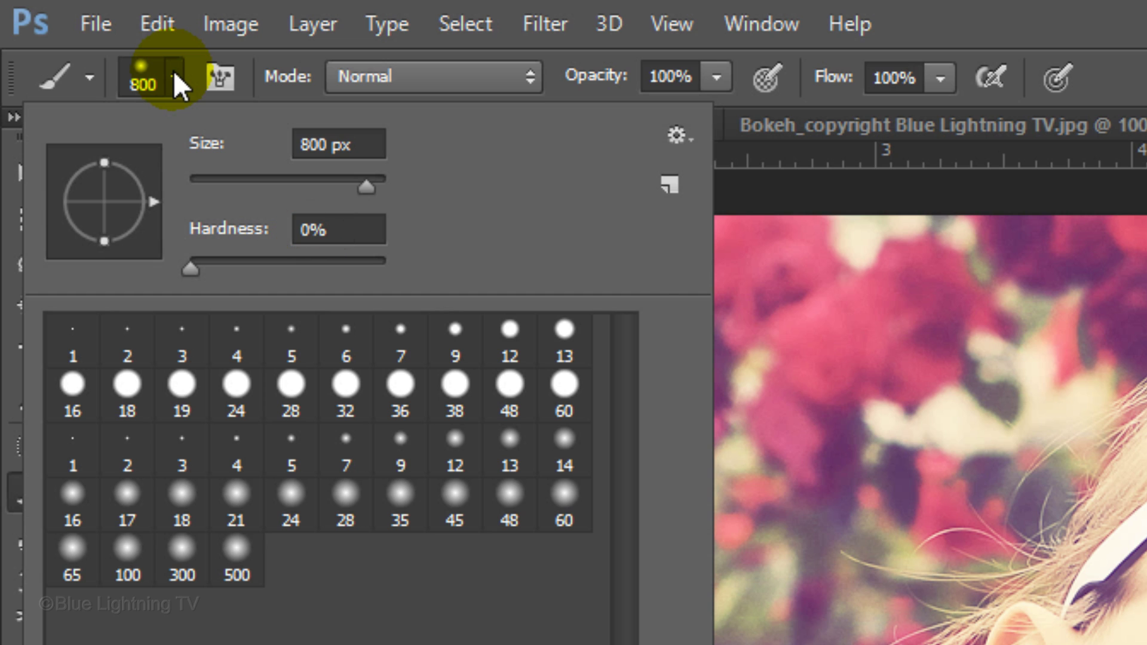
key(Return)
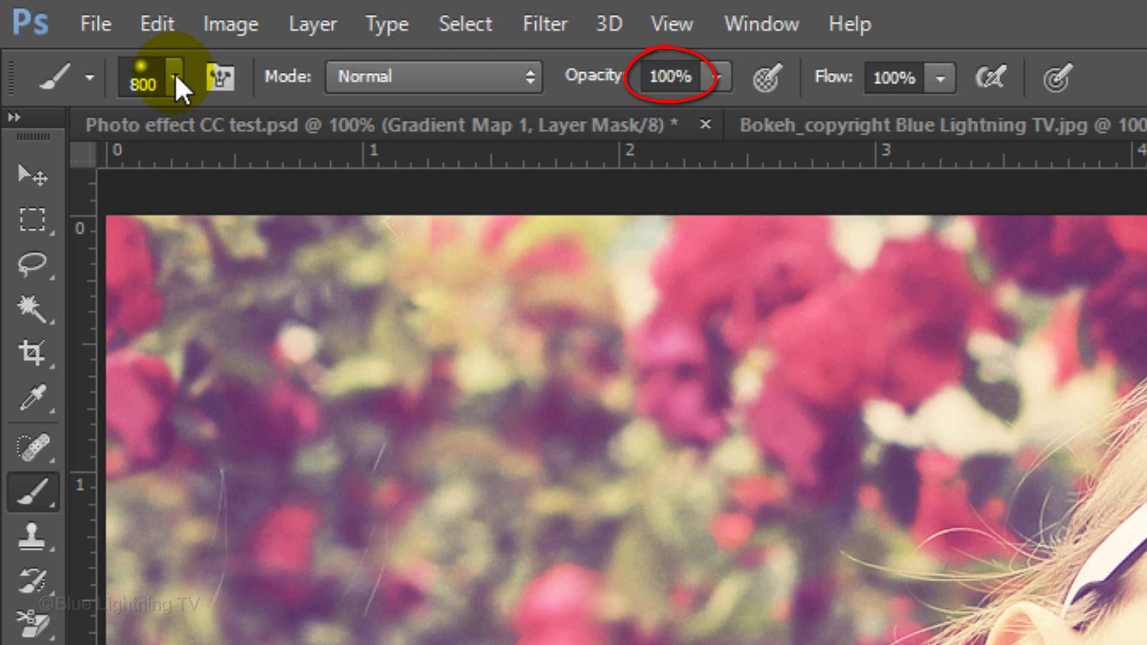
key(F5)
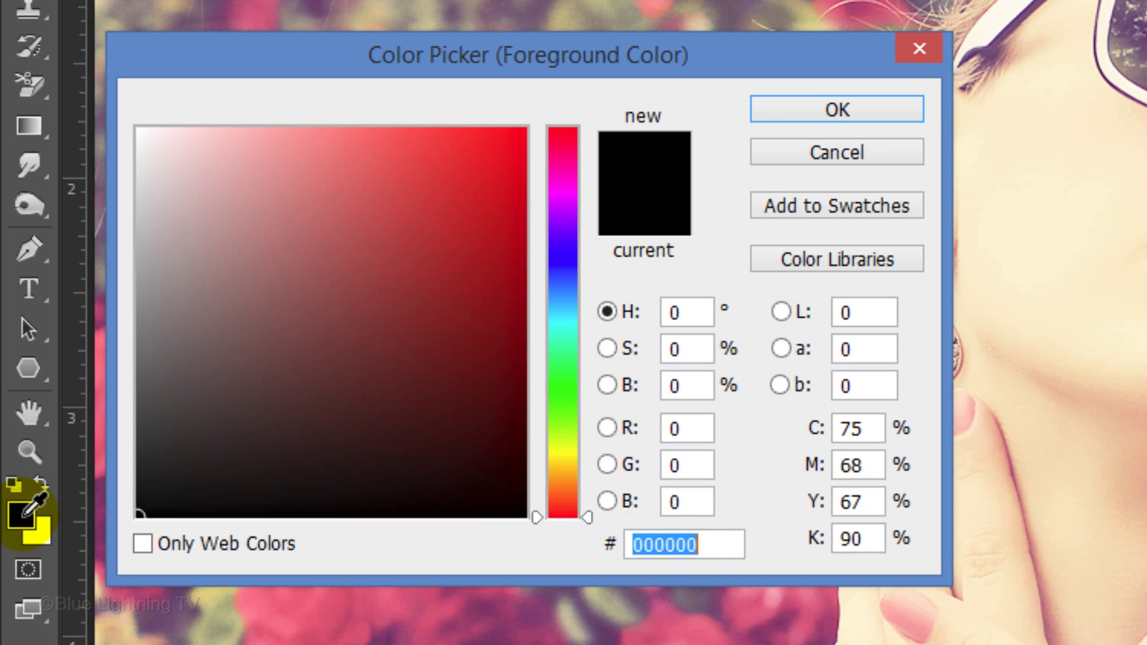
- Paint a soft FFD43D yellow glow on Layer 1, deselect, and switch the layer to Screen
text(FF)
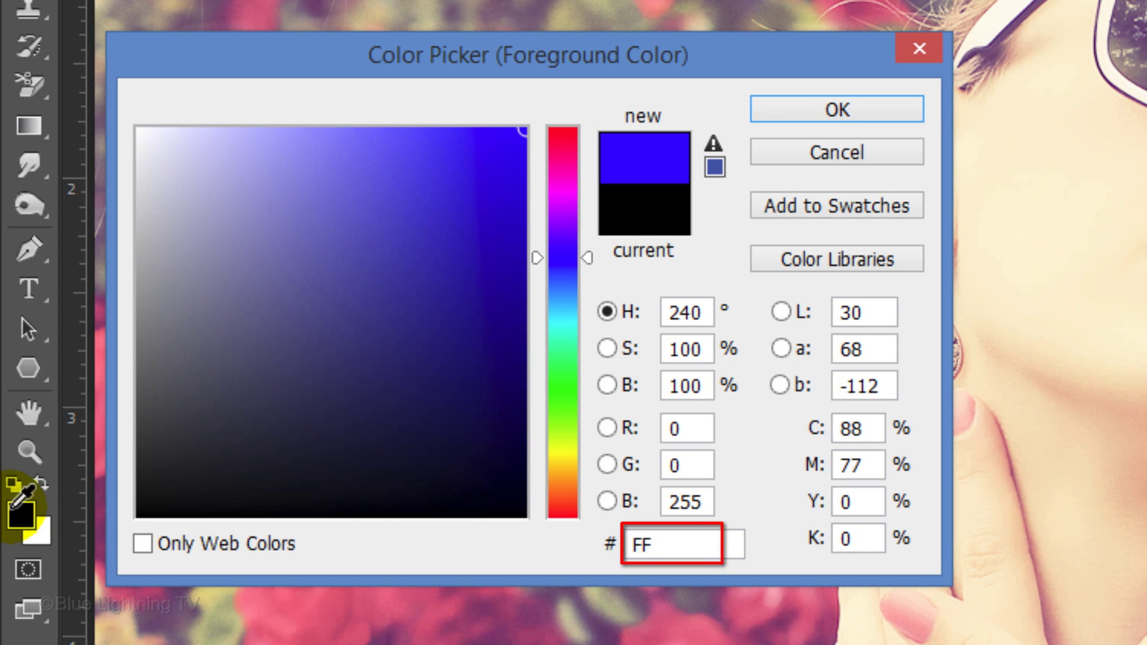
text(D43D)
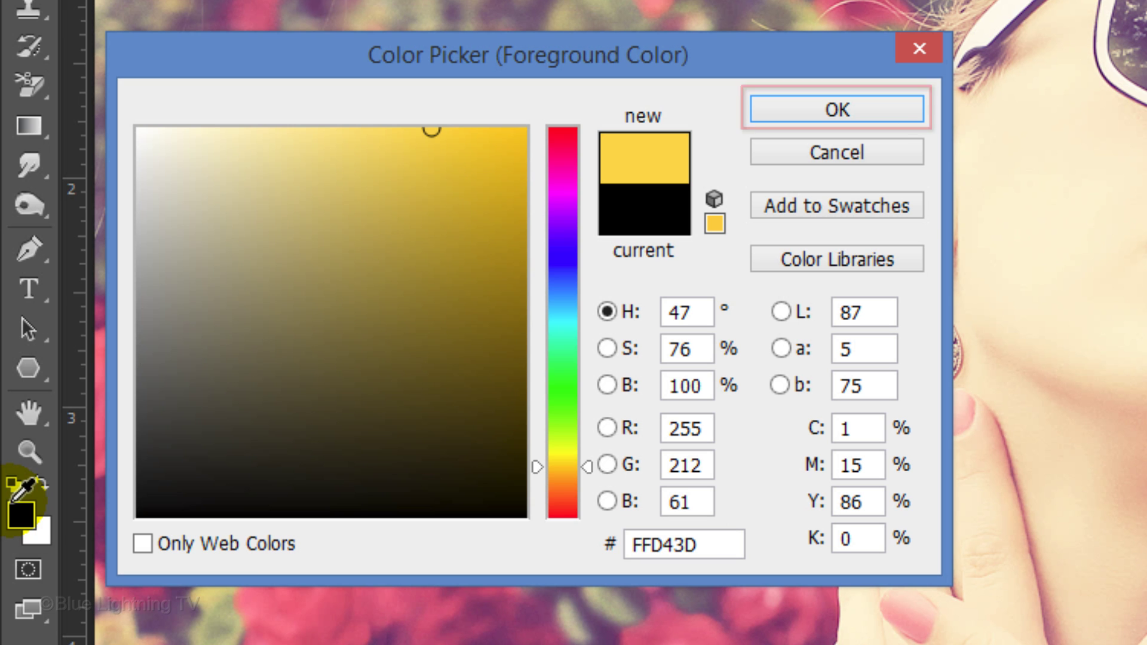
key(Return)
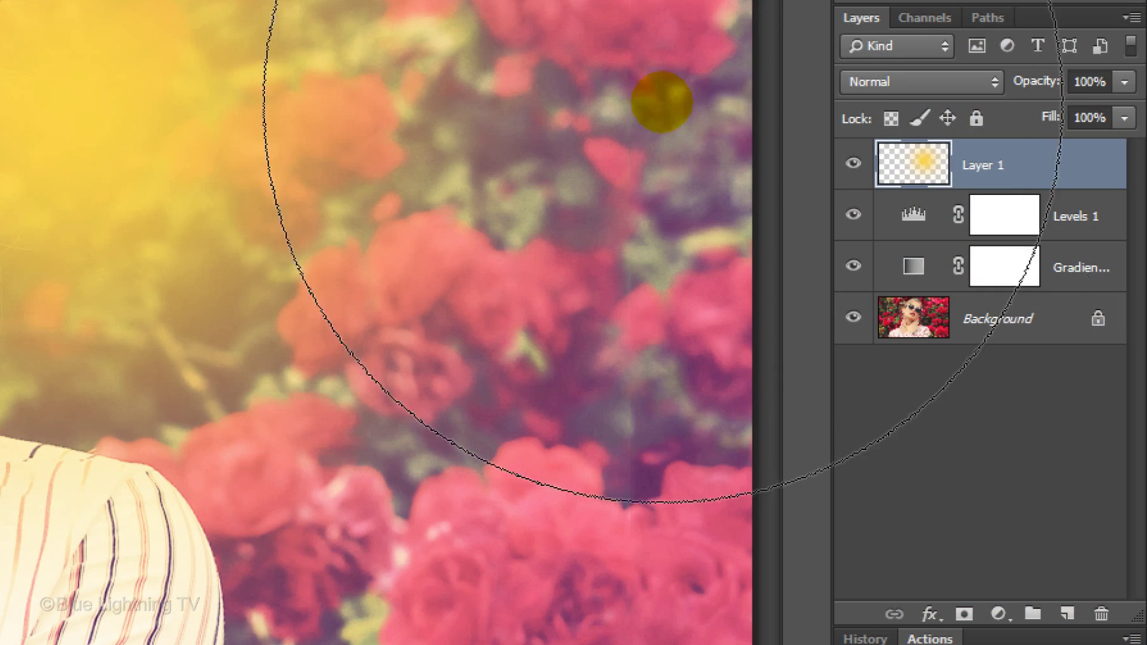
key(ctrl+d)
click(944, 85)
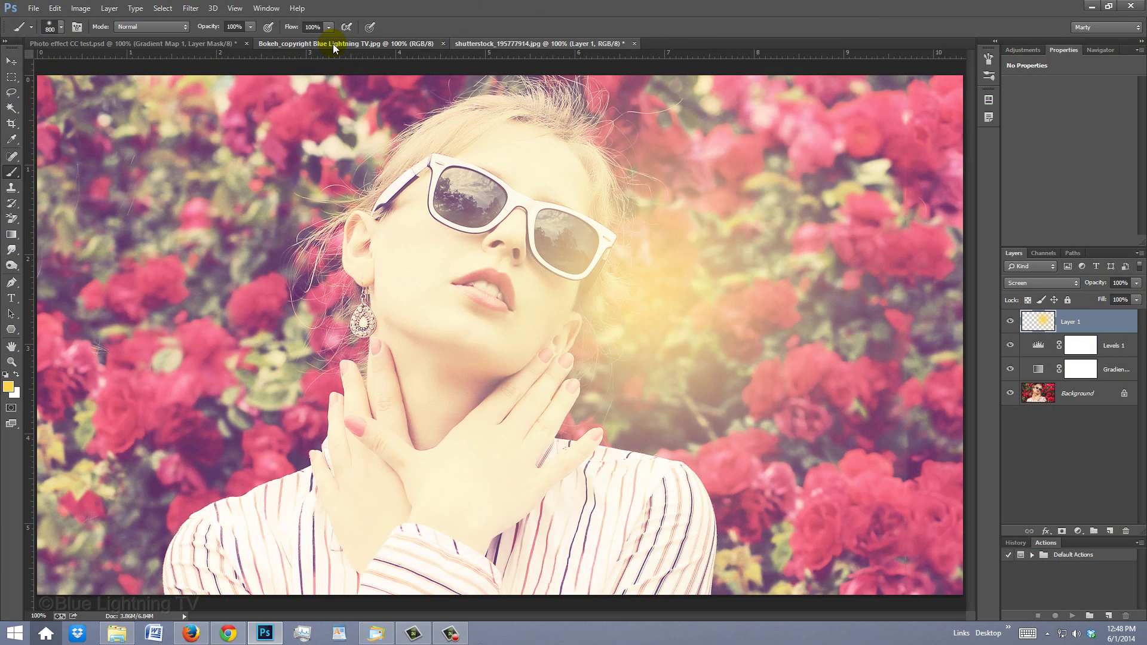
- Copy the entire Bokeh image and paste it into the portrait document as Layer 2
click(332, 43)
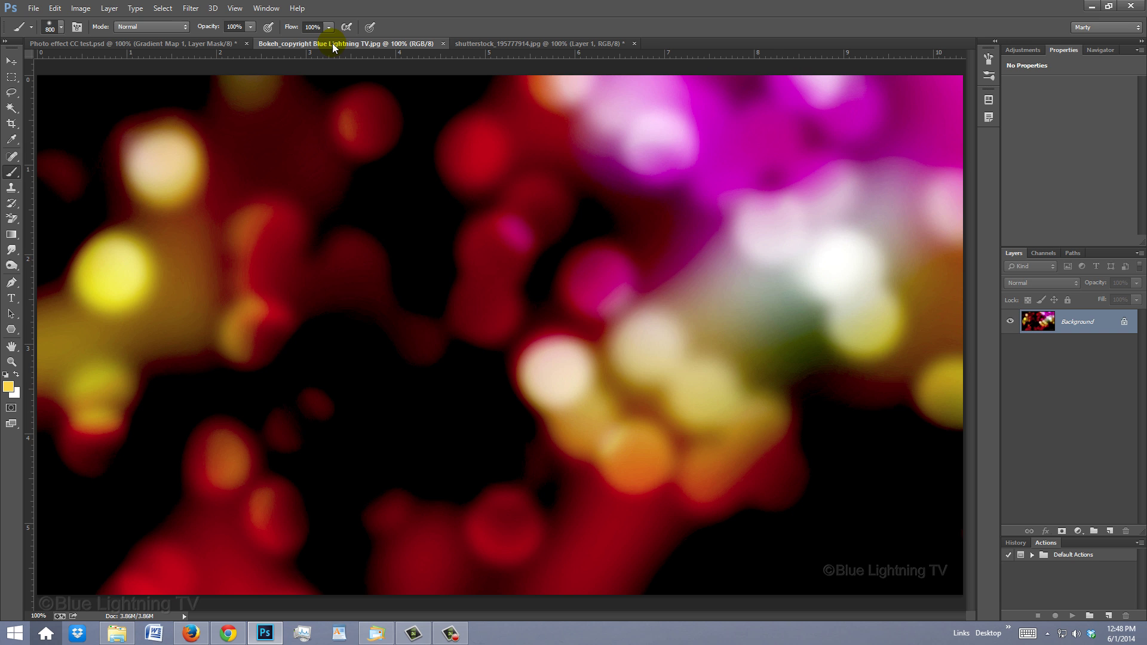
key(ctrl+a)
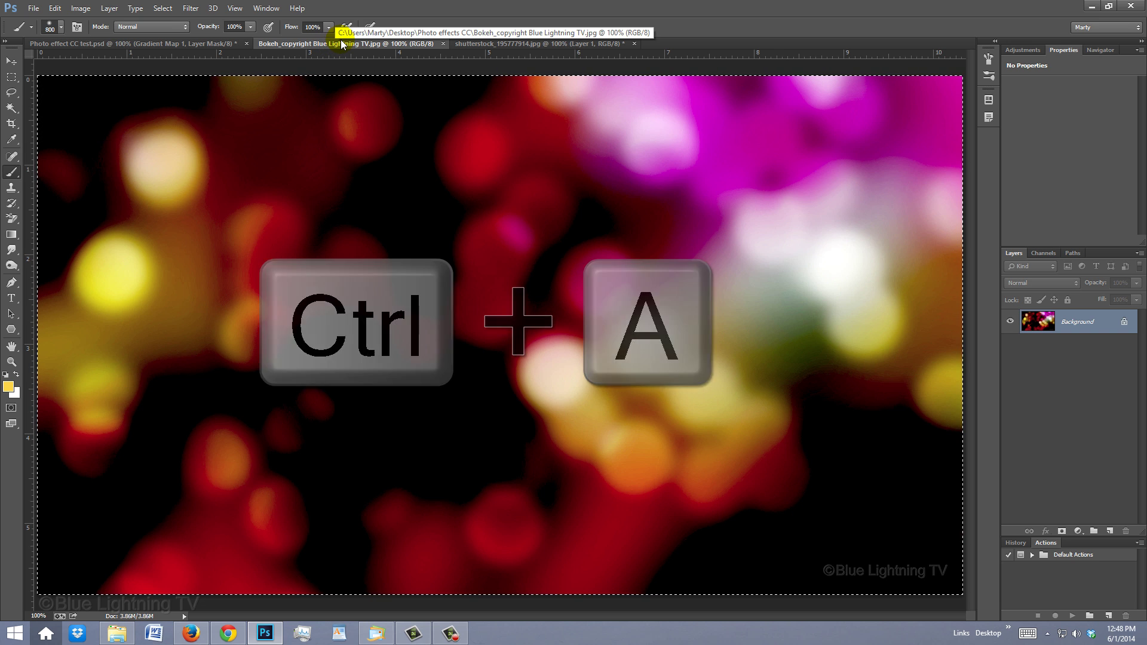
key(ctrl+c)
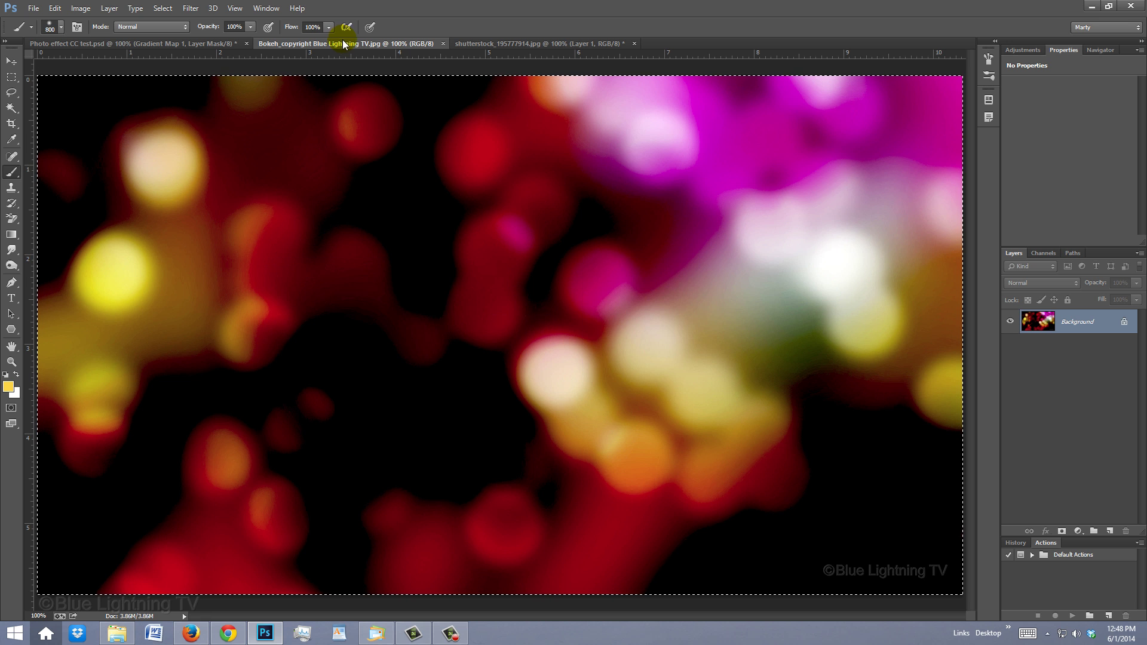
click(482, 43)
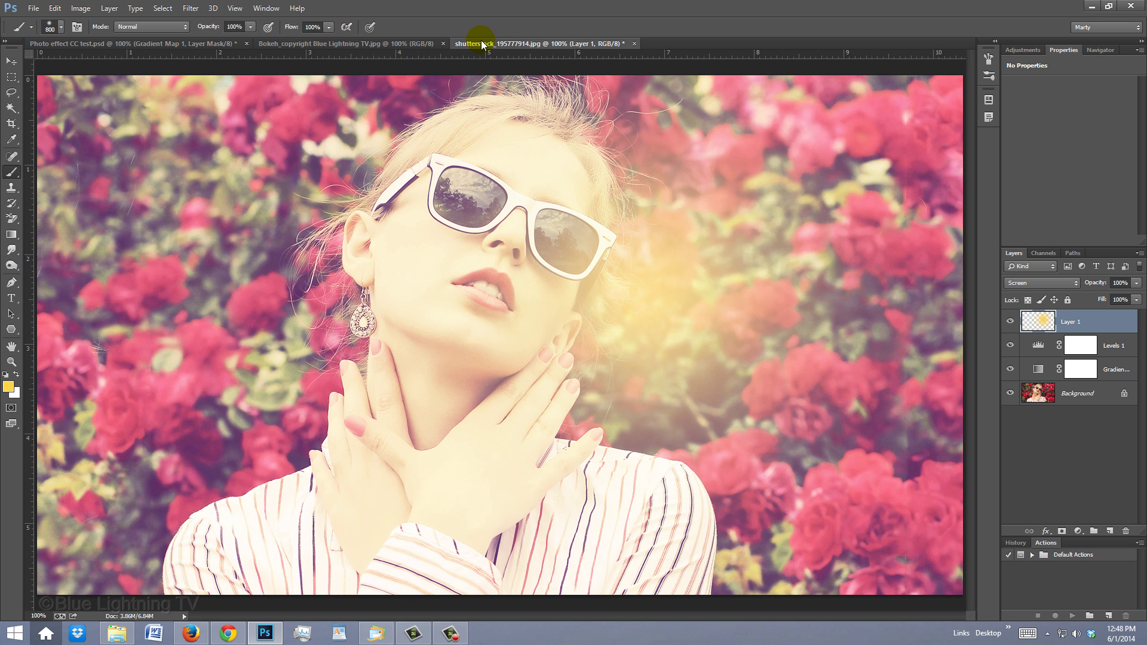
key(ctrl+v)
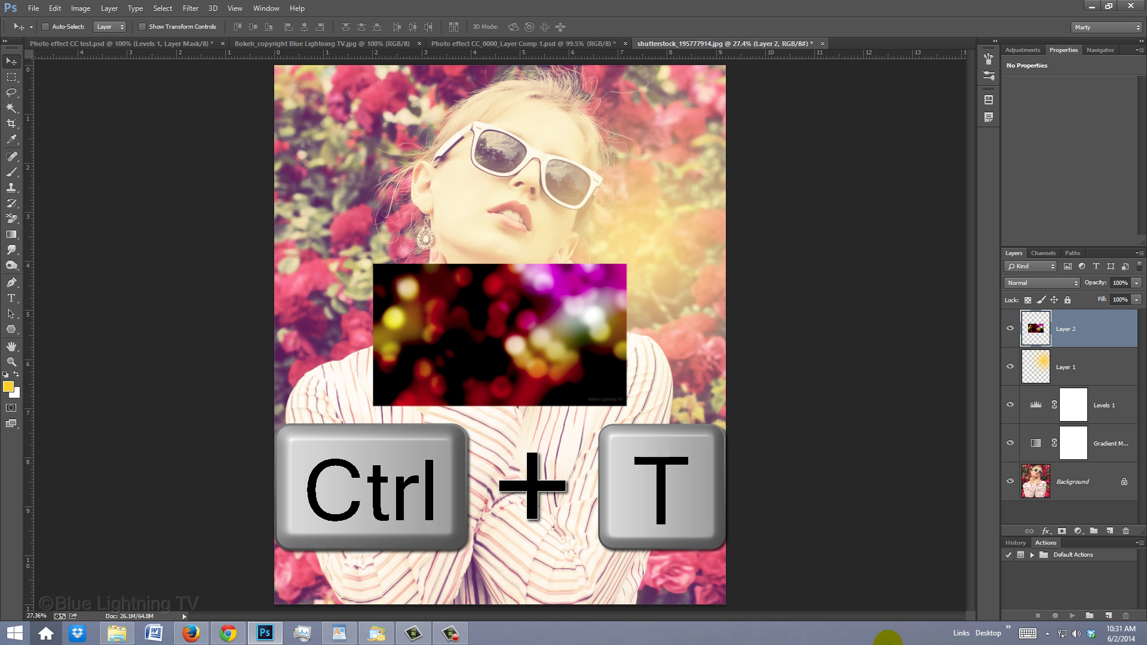
- Free-transform Layer 2, rotating it 90° and scaling it up to fill the whole canvas
key(ctrl+t)
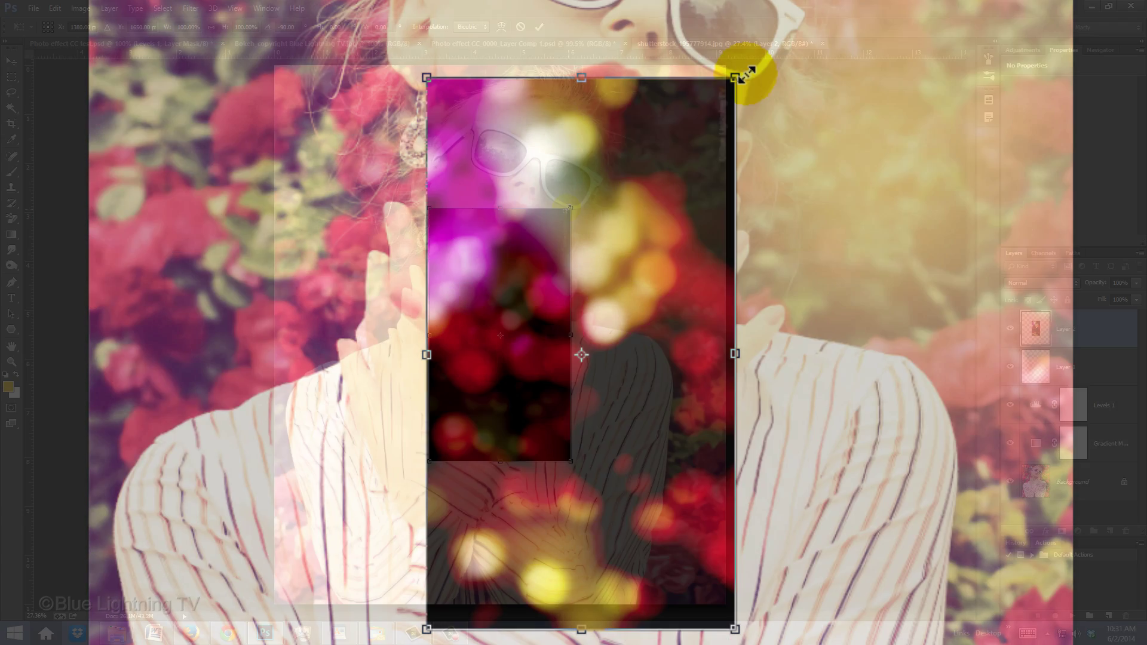
drag(747, 74, 1008, 0)
drag(696, 125, 864, 4)
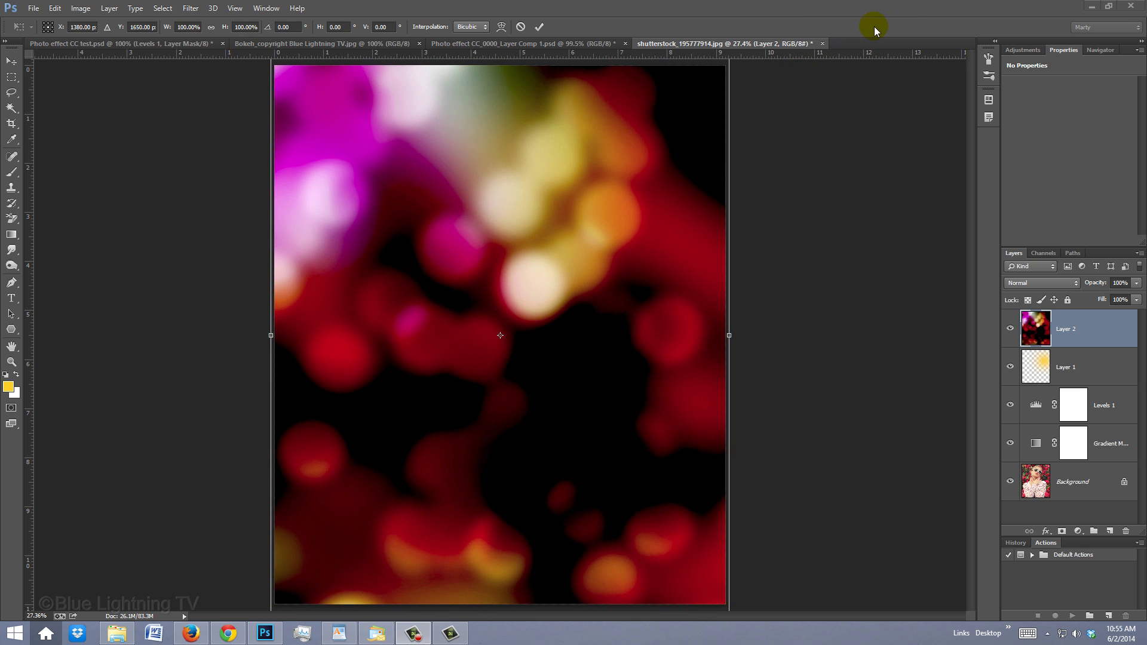
key(Return)
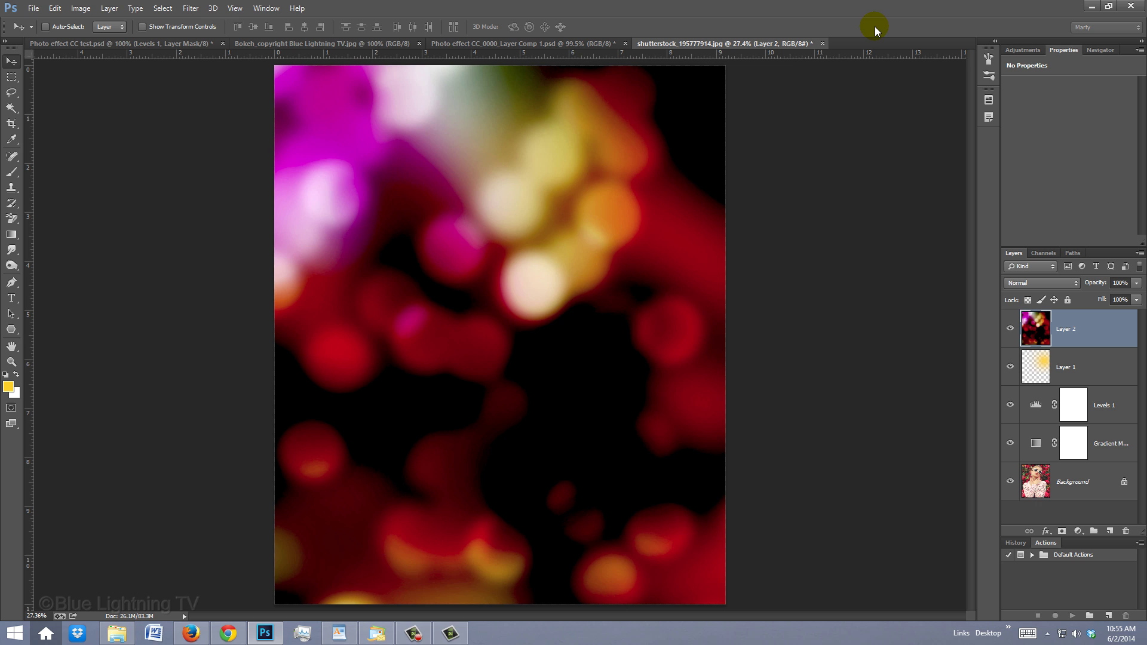
- Zoom out with the Zoom tool and fit the whole image on screen with Ctrl+0
key(z)
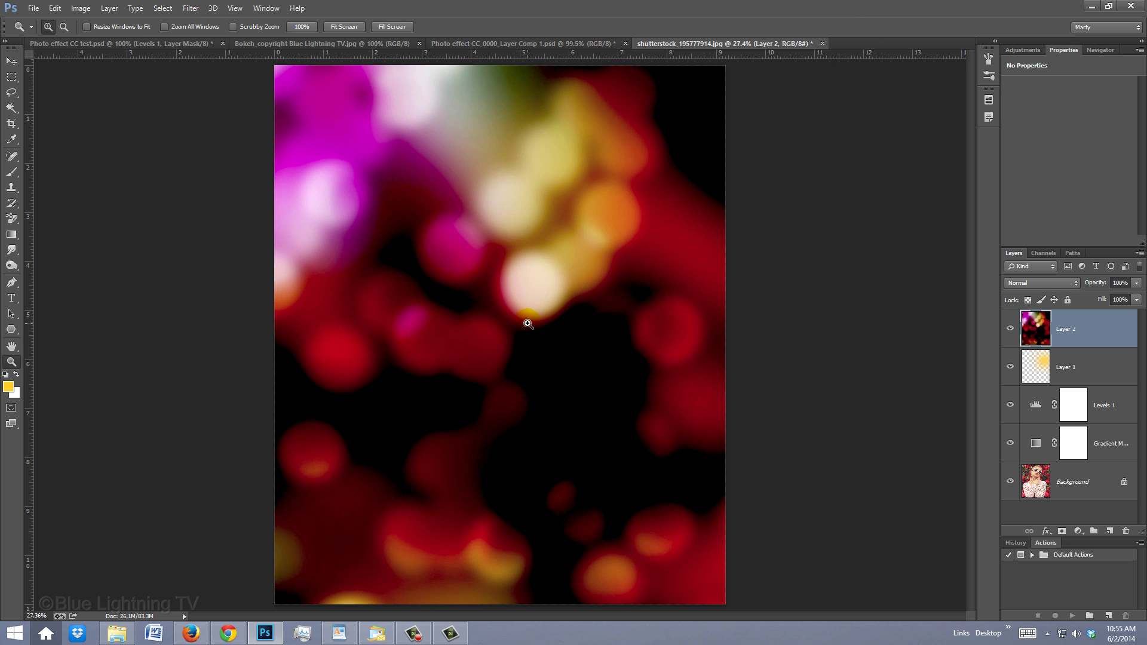
key(alt)
alt+click(527, 322)
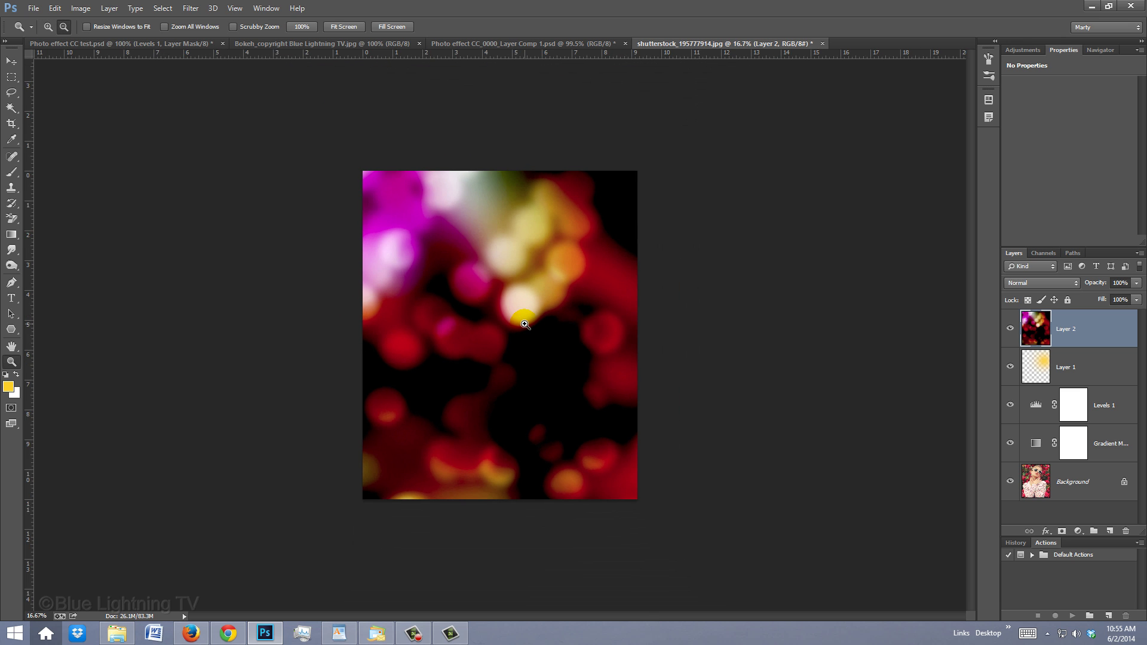
key(ctrl+0)
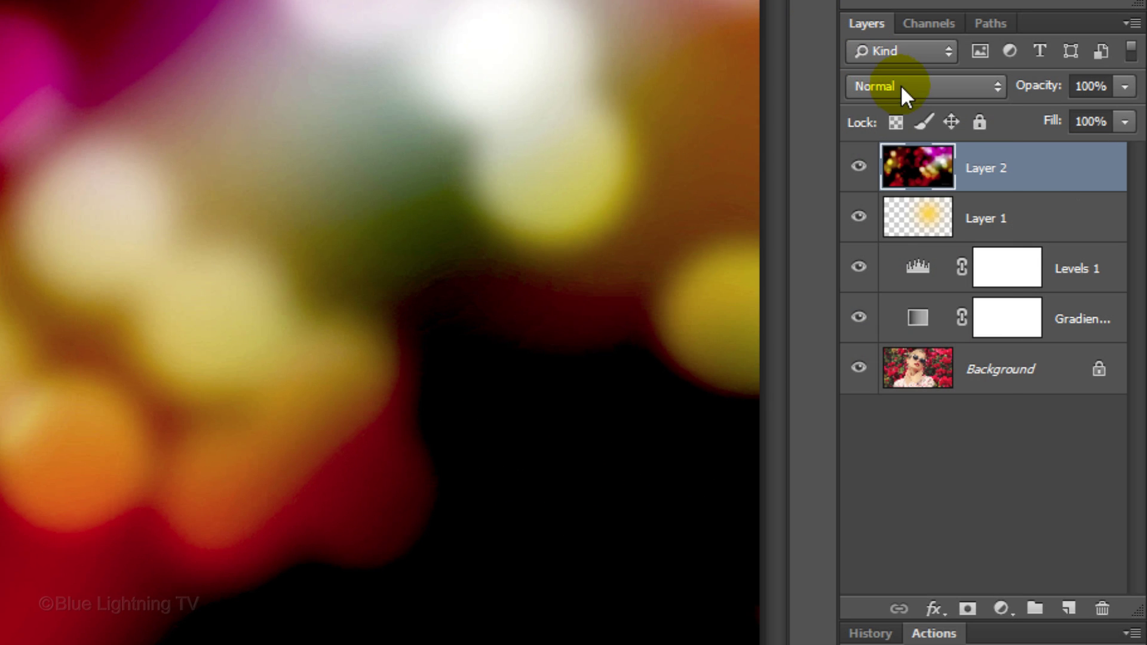
- Change Layer 2's blend mode from Normal to Screen
click(1031, 282)
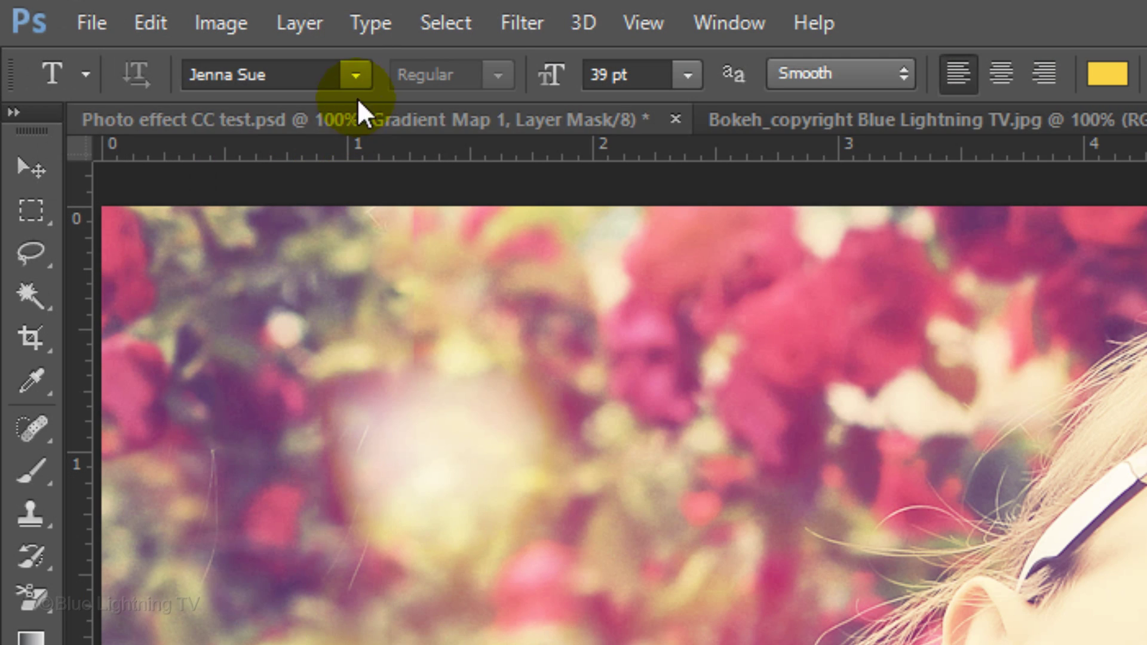
- Set the type tool to the Jenna Sue font at 72 pt, replacing 39 pt
click(356, 75)
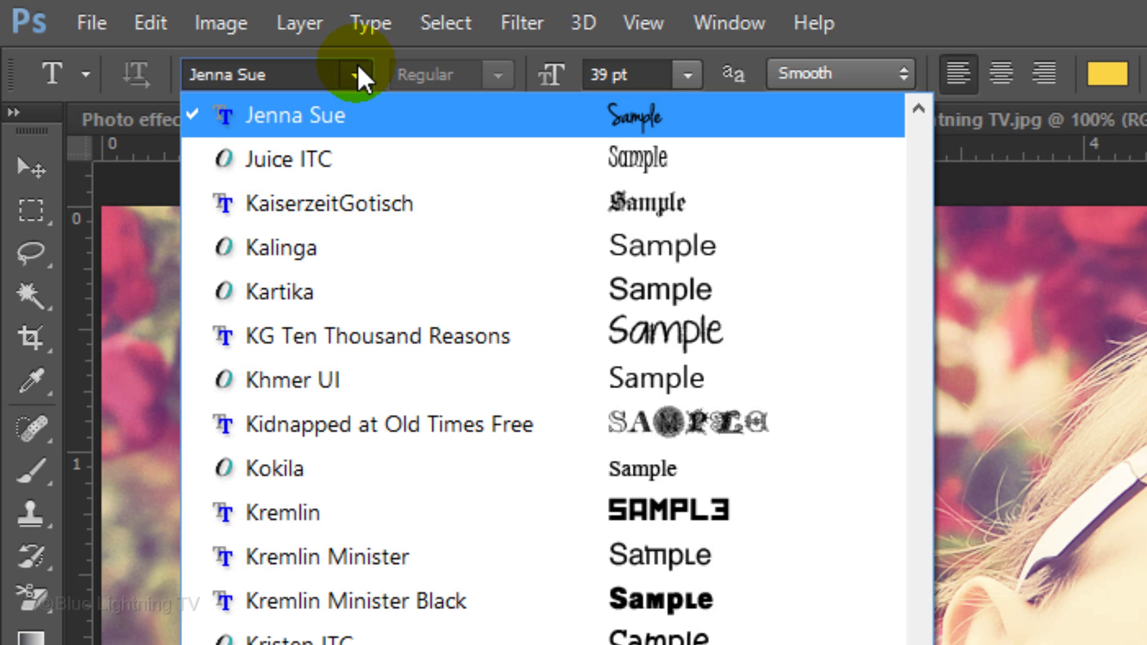
click(357, 72)
click(609, 74)
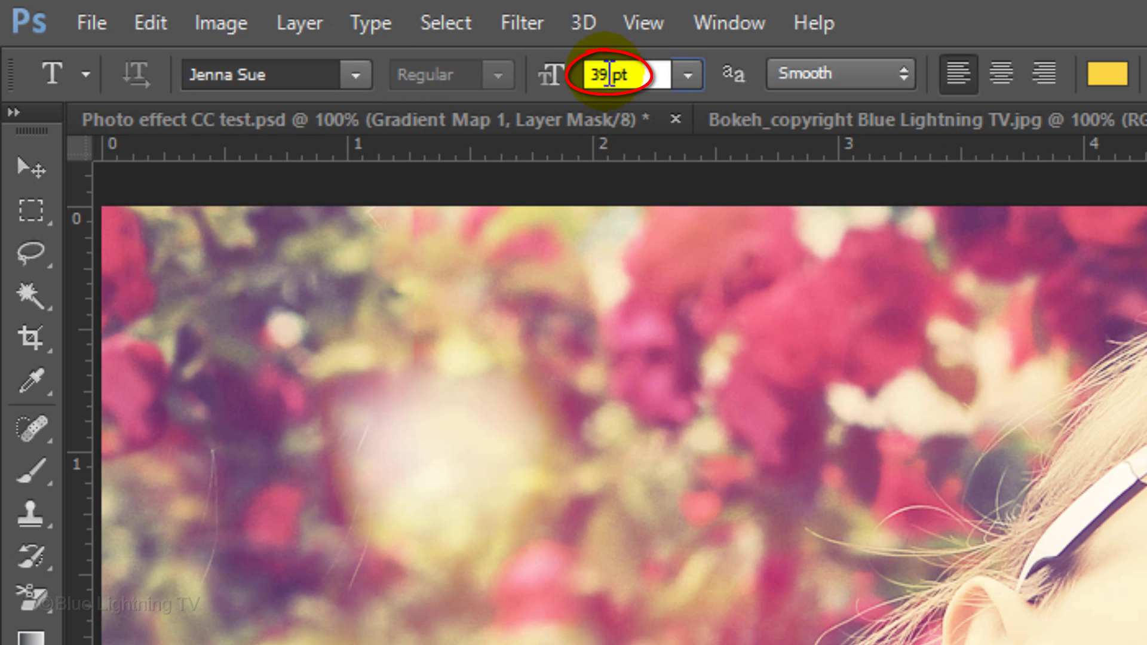
key(BackSpace)
key(BackSpace)
text(72)
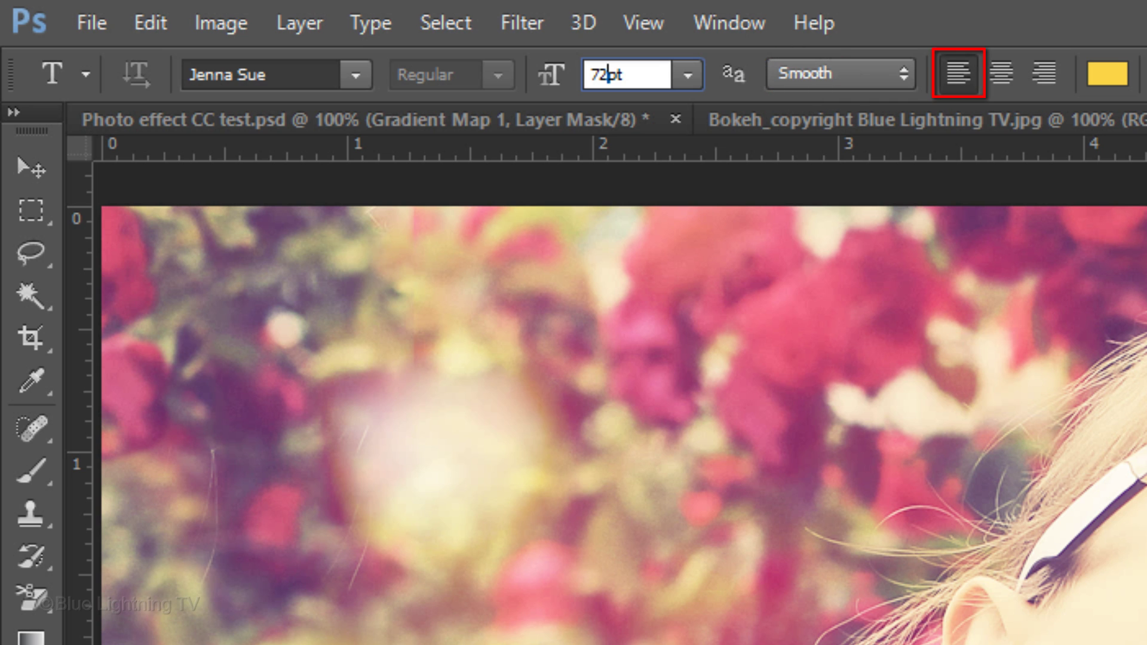
key(Return)
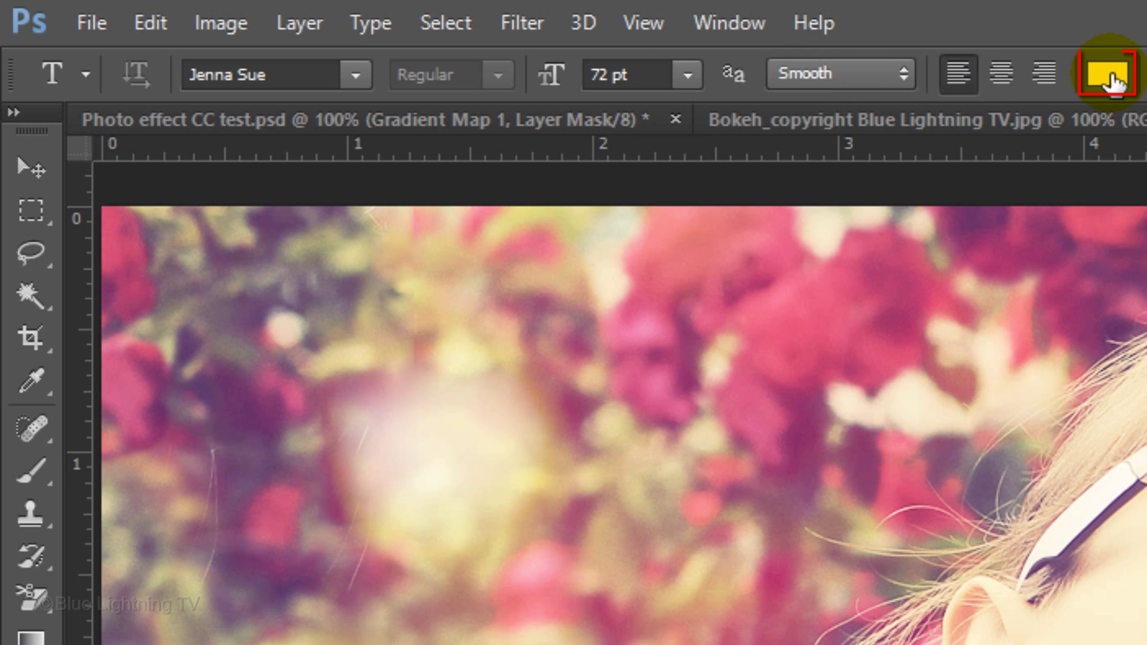
- Set the text colour to hex 57062b in the Color Picker
click(1111, 77)
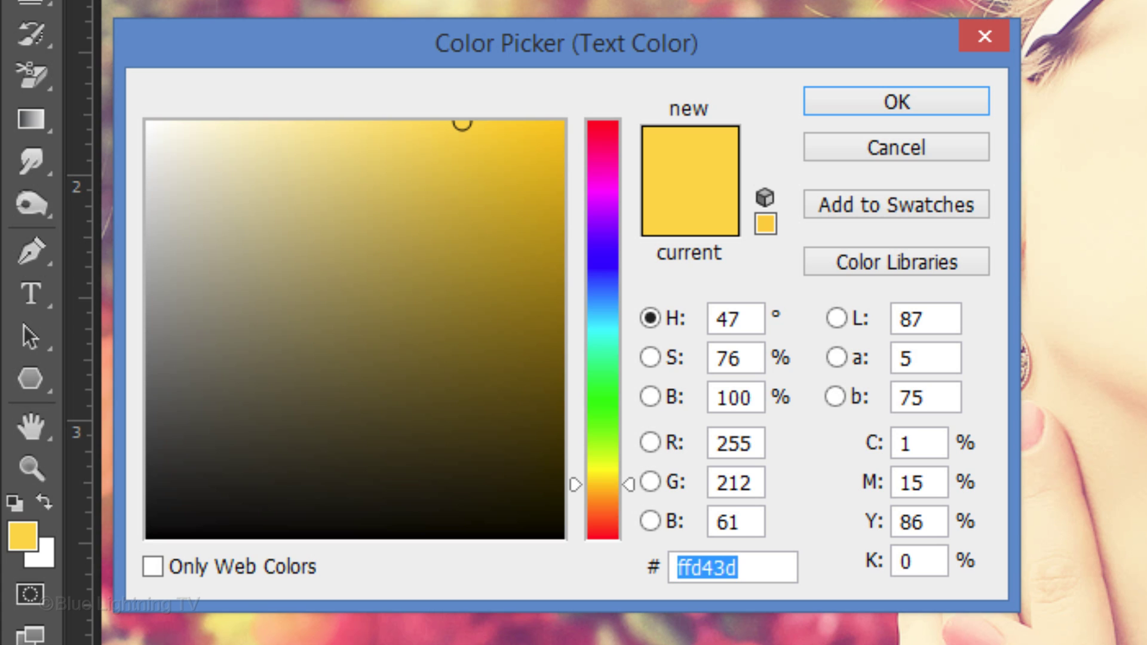
text(57)
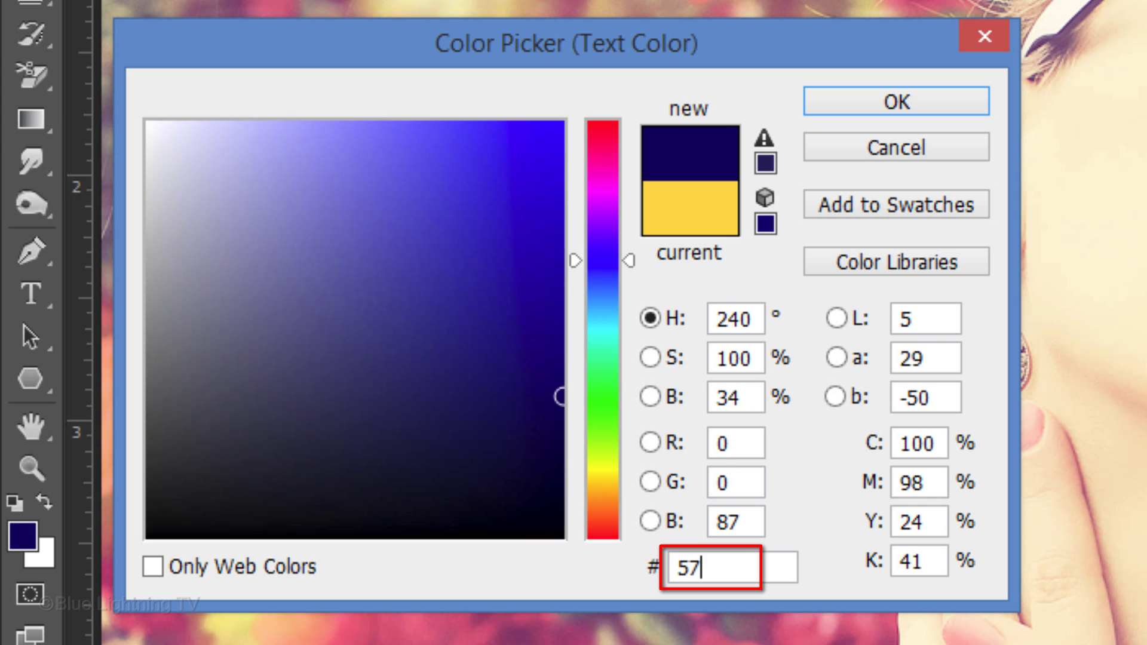
text(062b)
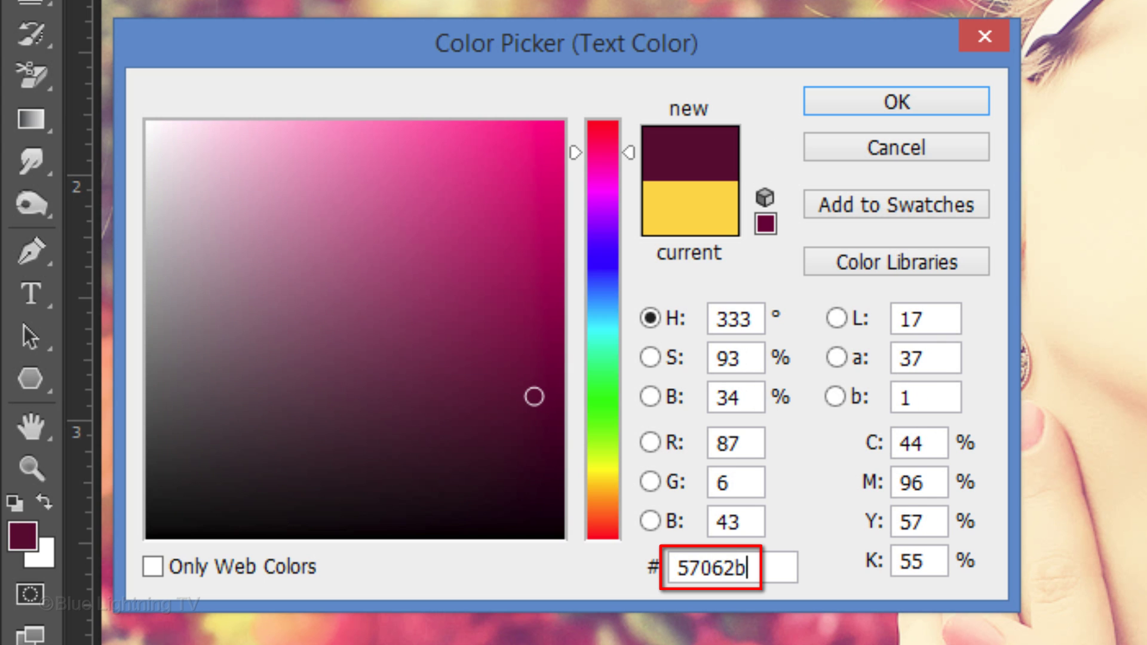
key(Return)
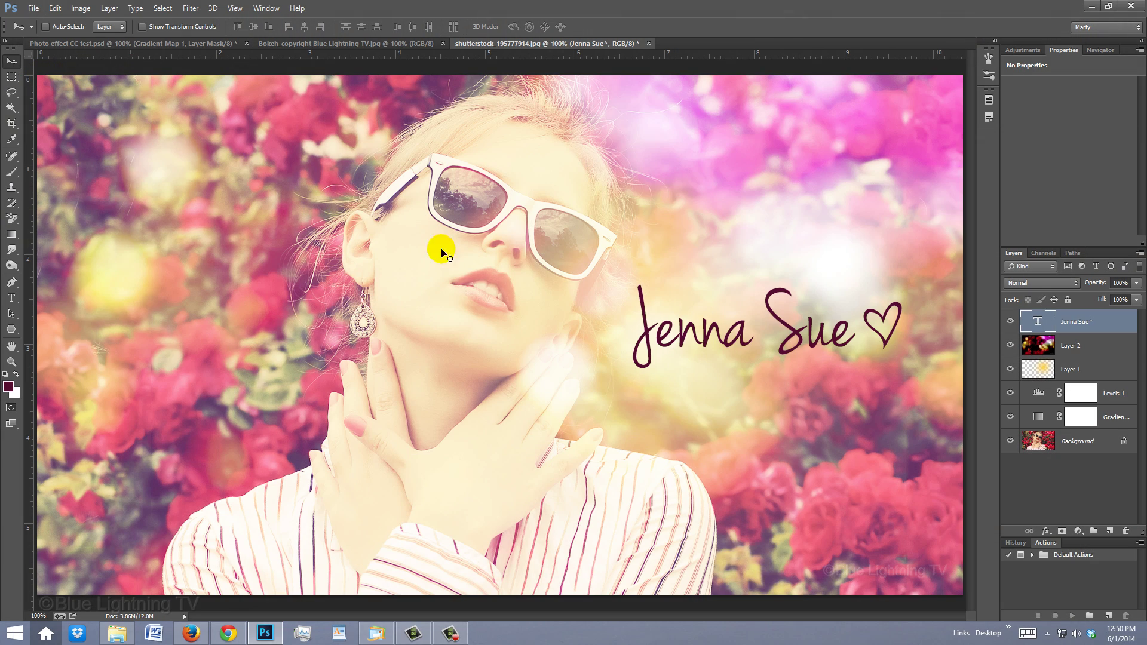
- Drag the Jenna Sue title down and left beside the woman's chin
drag(741, 325, 720, 370)
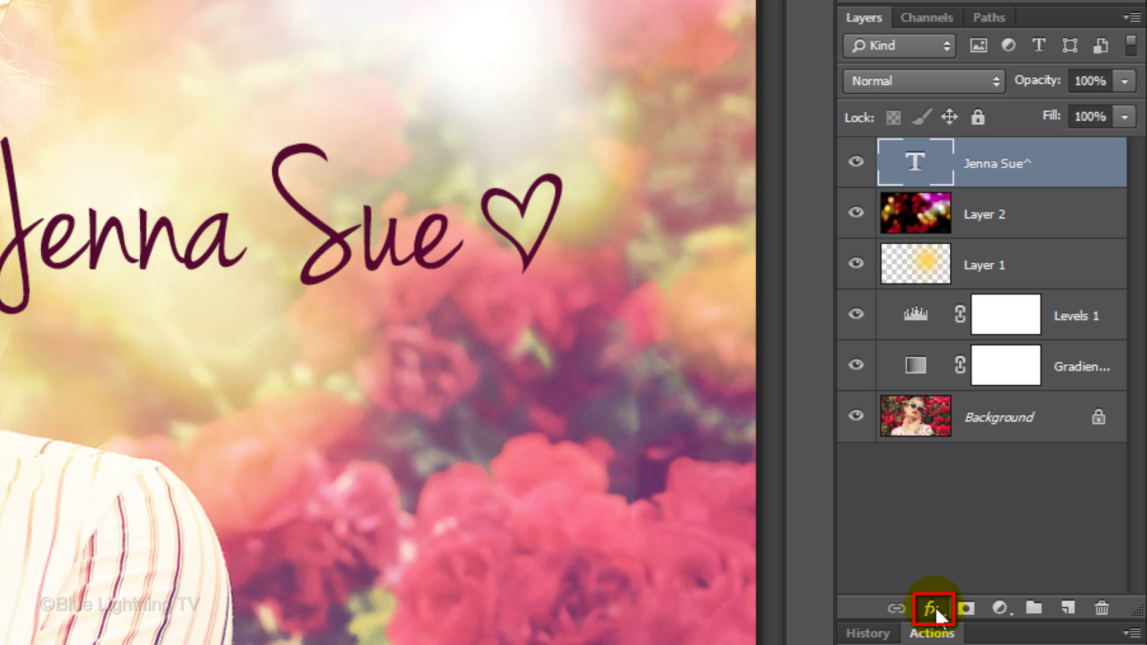
- Add an Outer Glow to the title with white colour and 27 px size
click(935, 611)
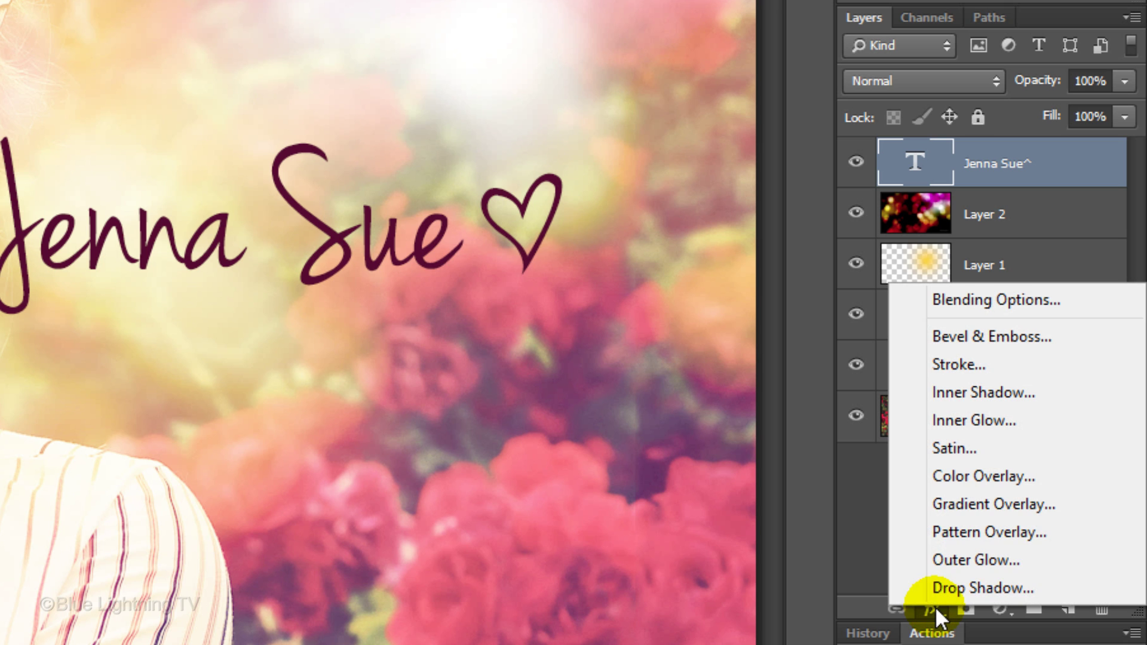
click(938, 561)
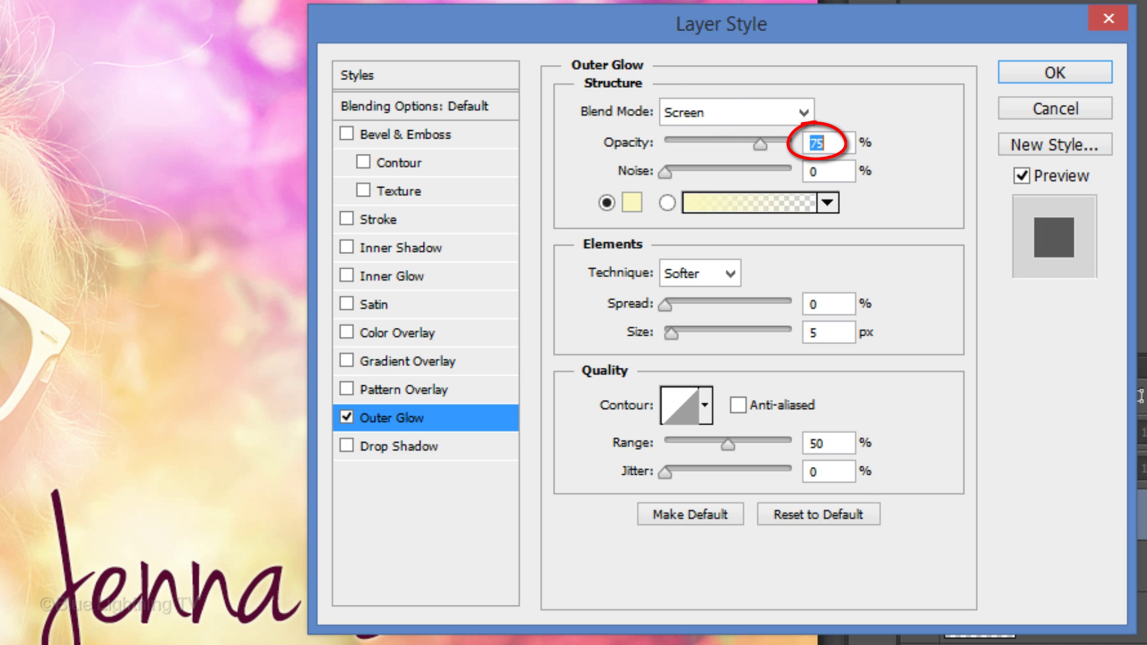
click(629, 203)
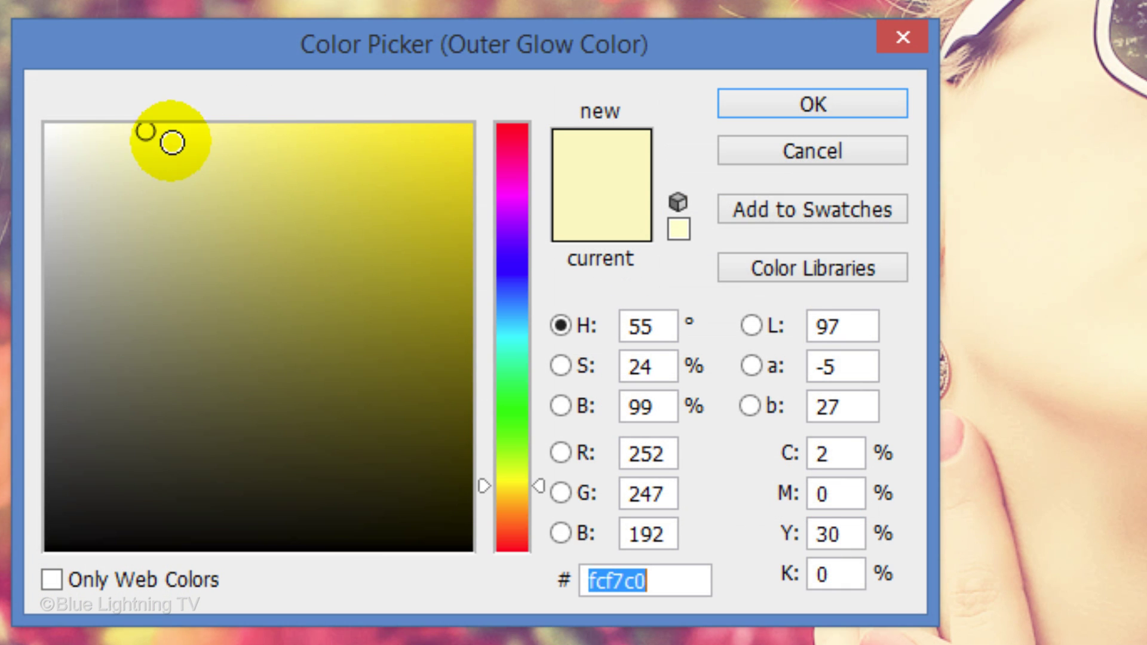
drag(169, 141, 20, 115)
click(783, 109)
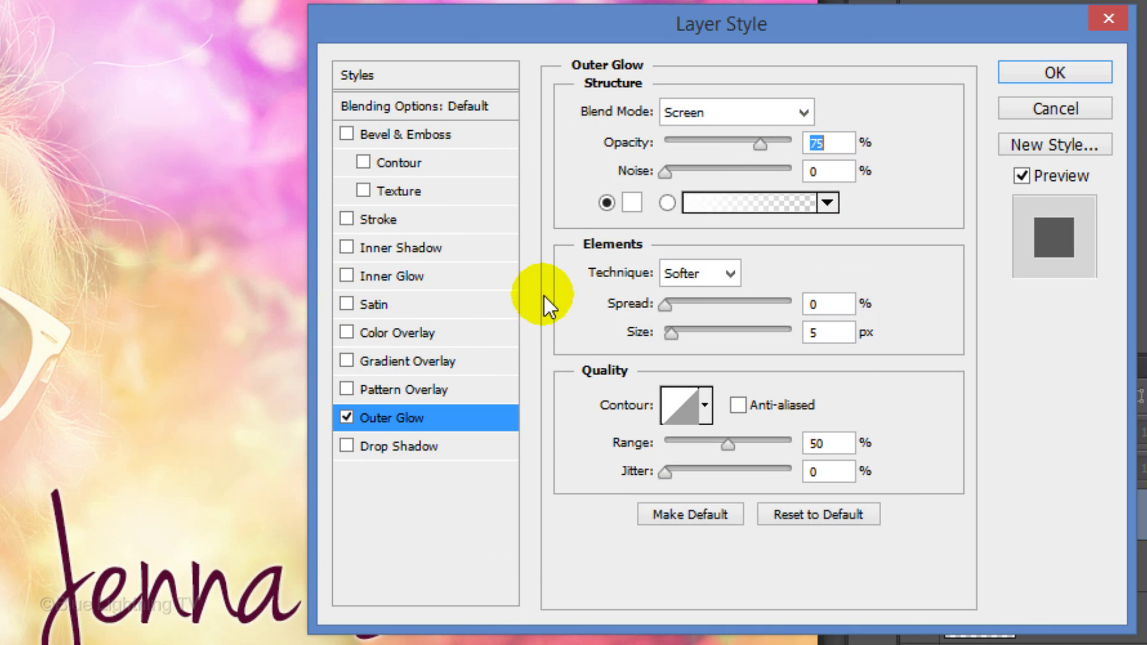
double_click(827, 333)
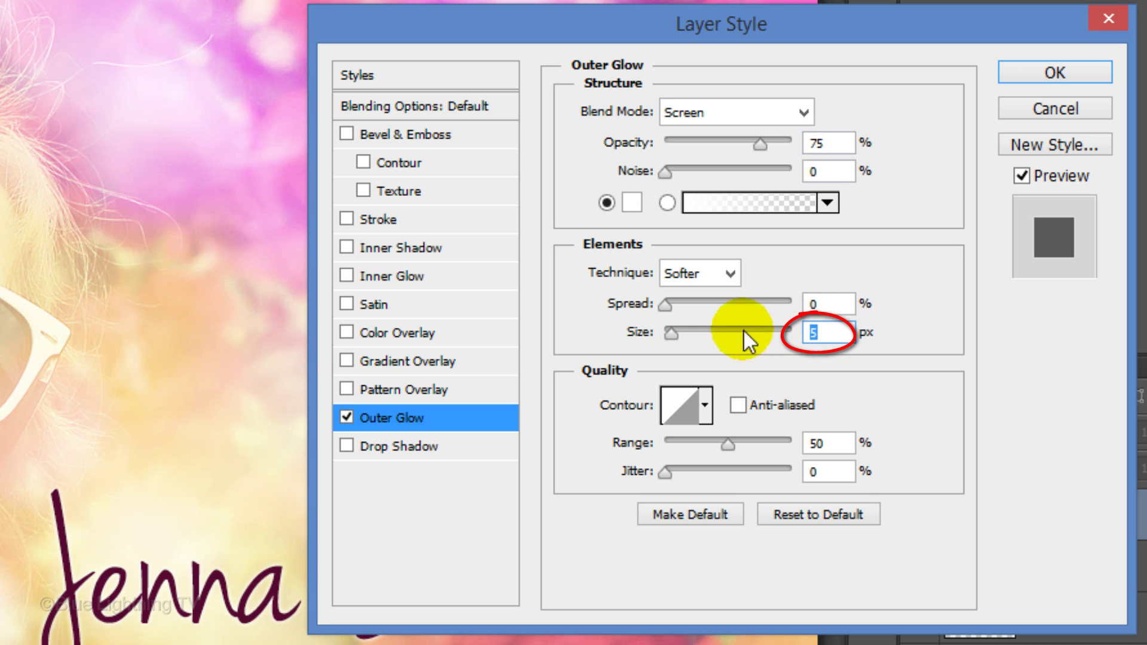
text(27)
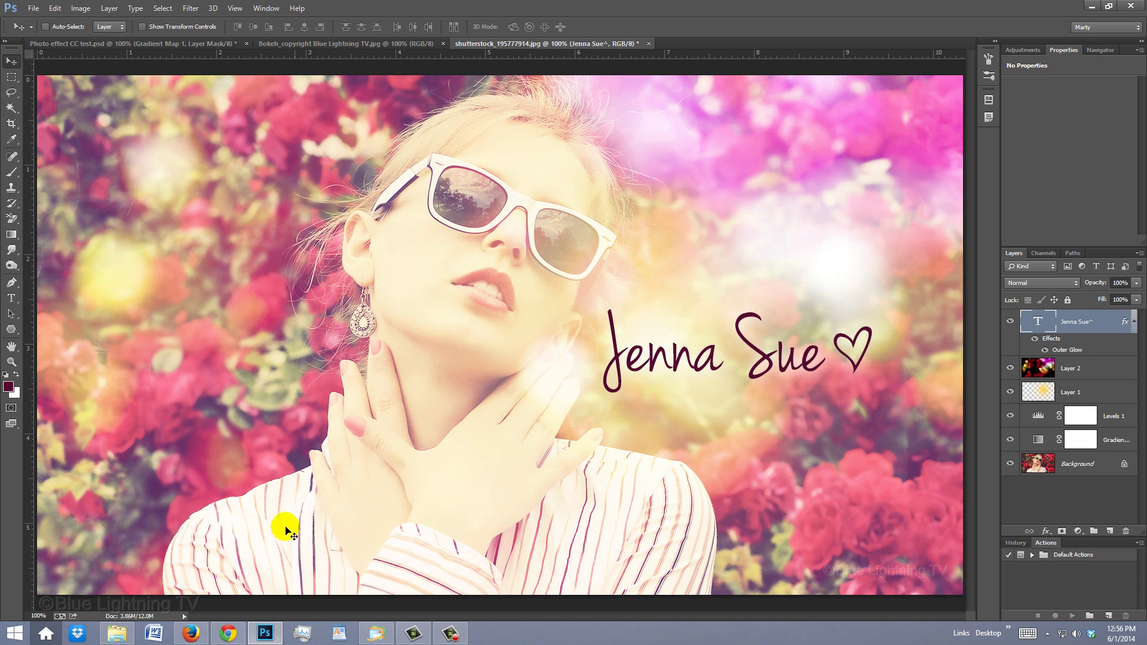
- Start a text layer at the lower left with 50 pt font size for the quote
click(145, 536)
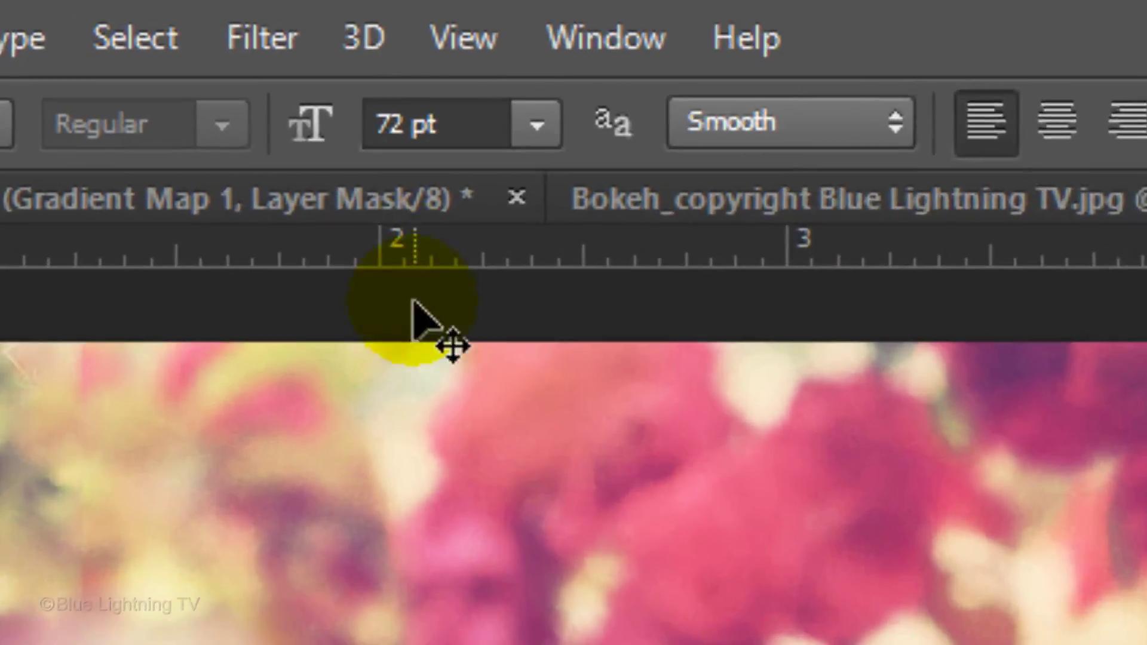
double_click(416, 118)
text(50)
key(Return)
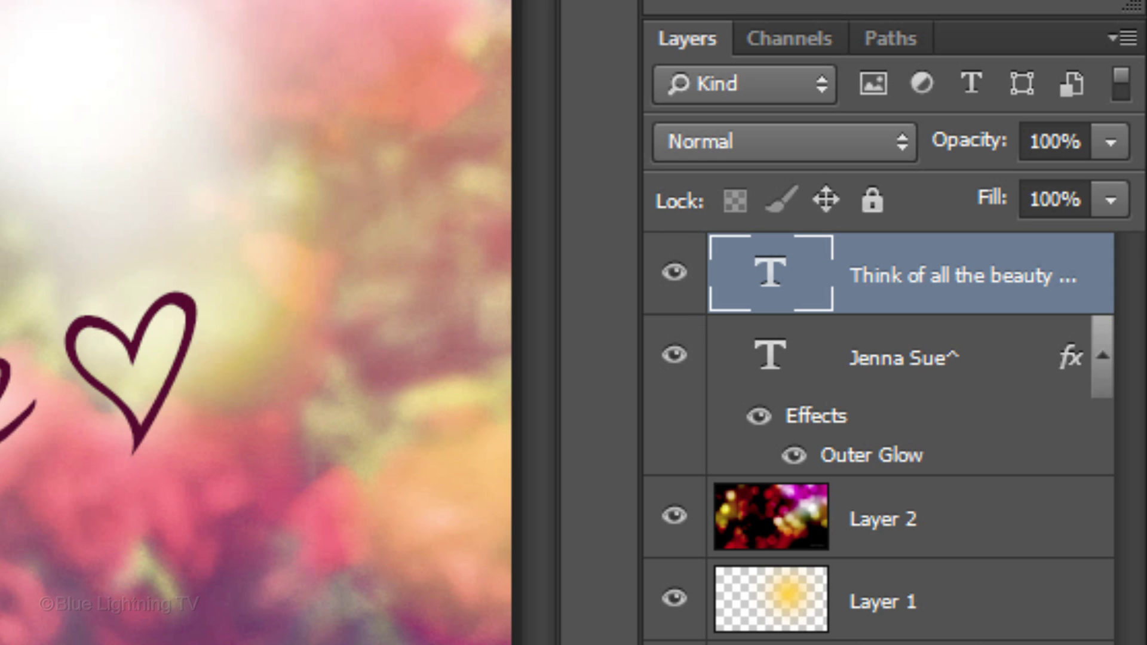
- Alt-drag the Jenna Sue Effects onto the quote layer to duplicate the glow
key(alt)
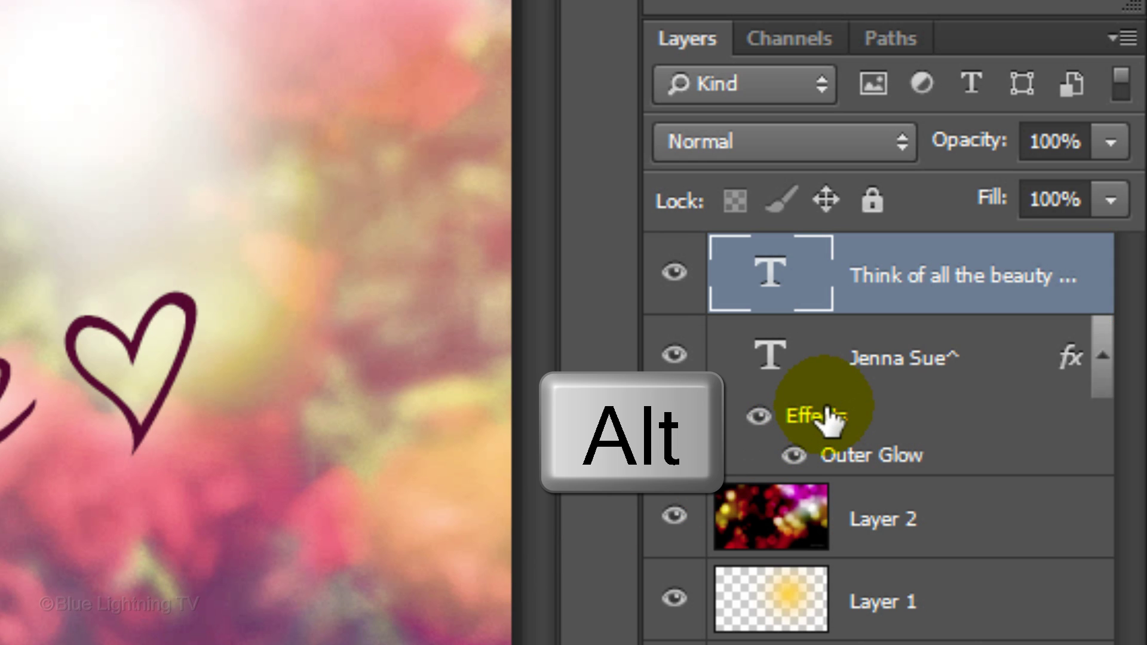
drag(827, 418, 846, 276)
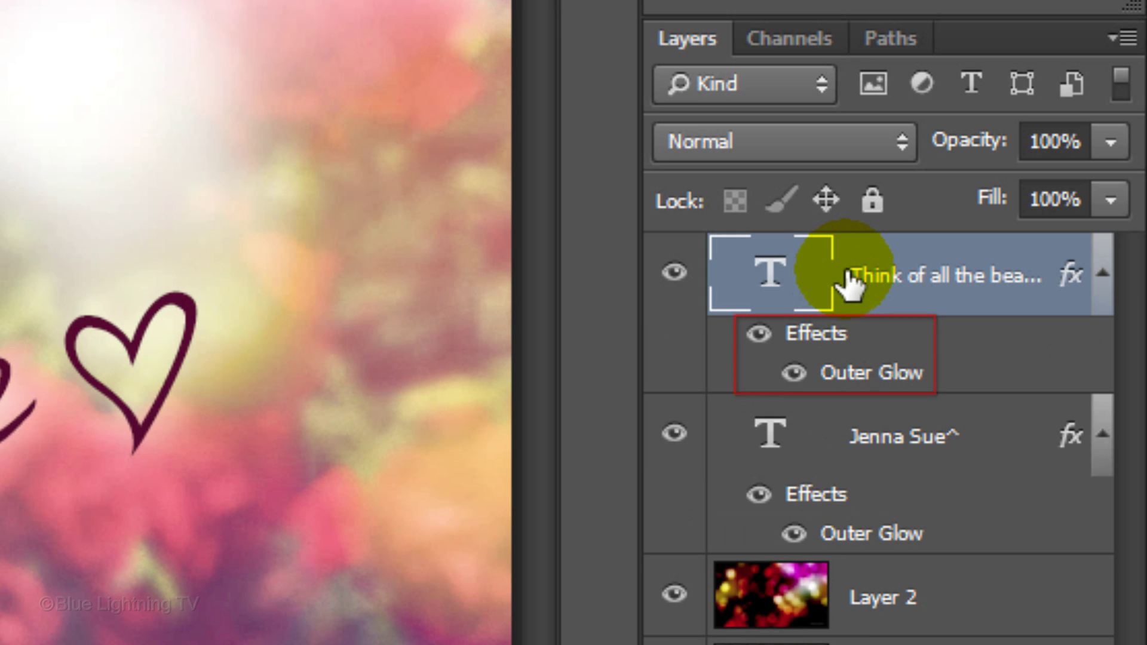
- Set the quote's Outer Glow to Opacity 50%, Spread 7% and Size 57 px
double_click(855, 375)
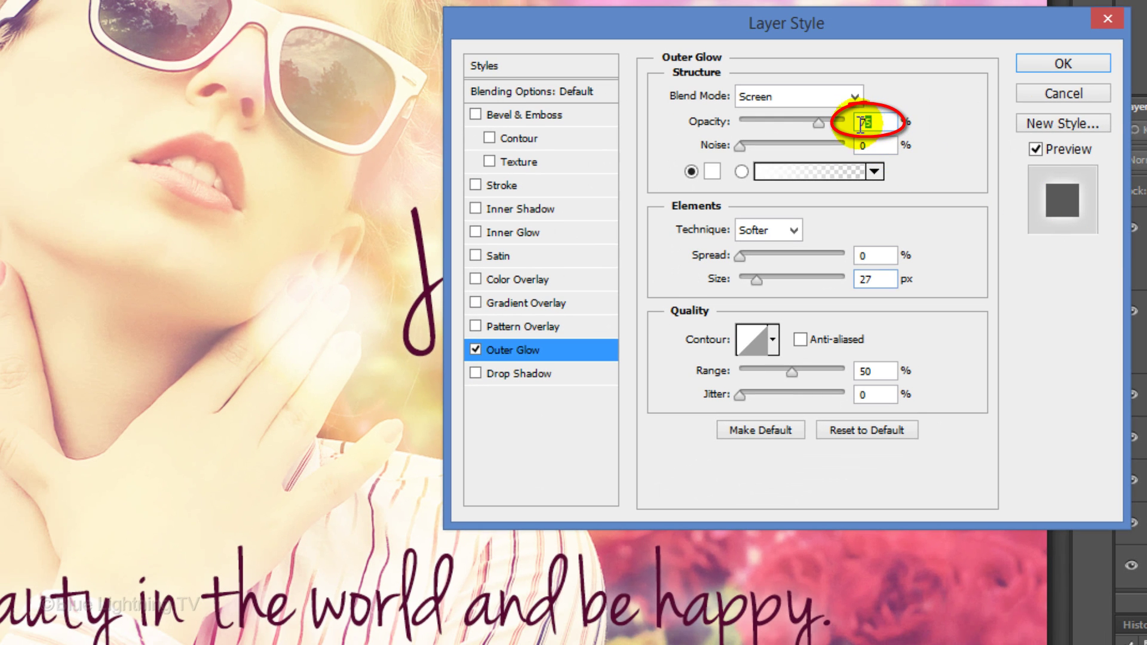
text(50)
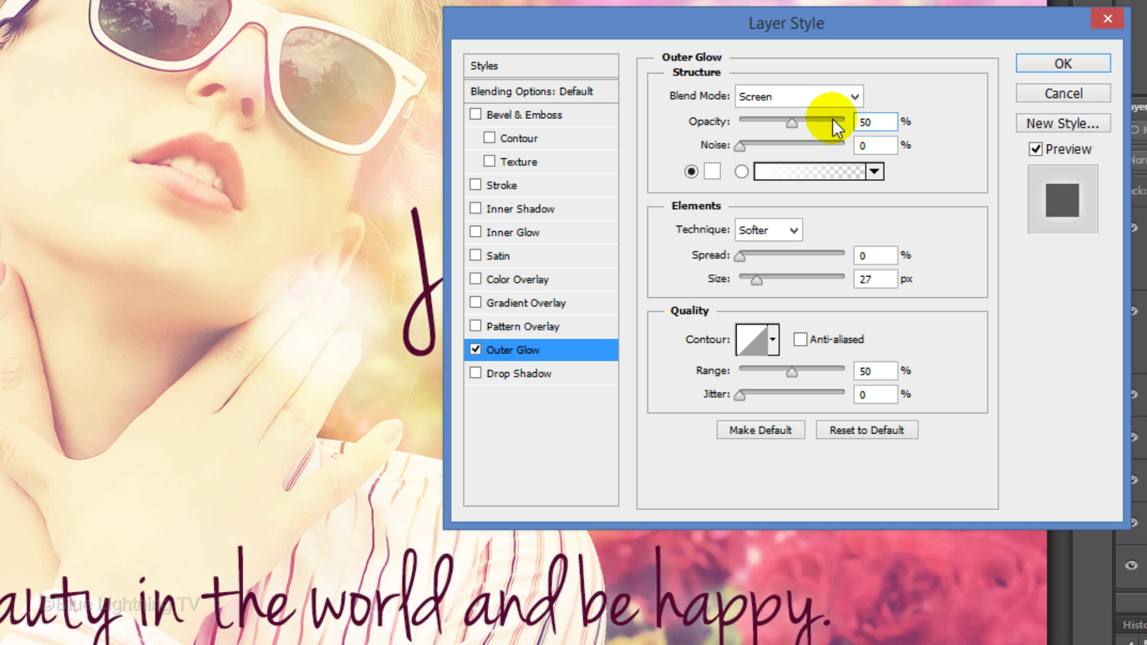
double_click(873, 256)
text(7)
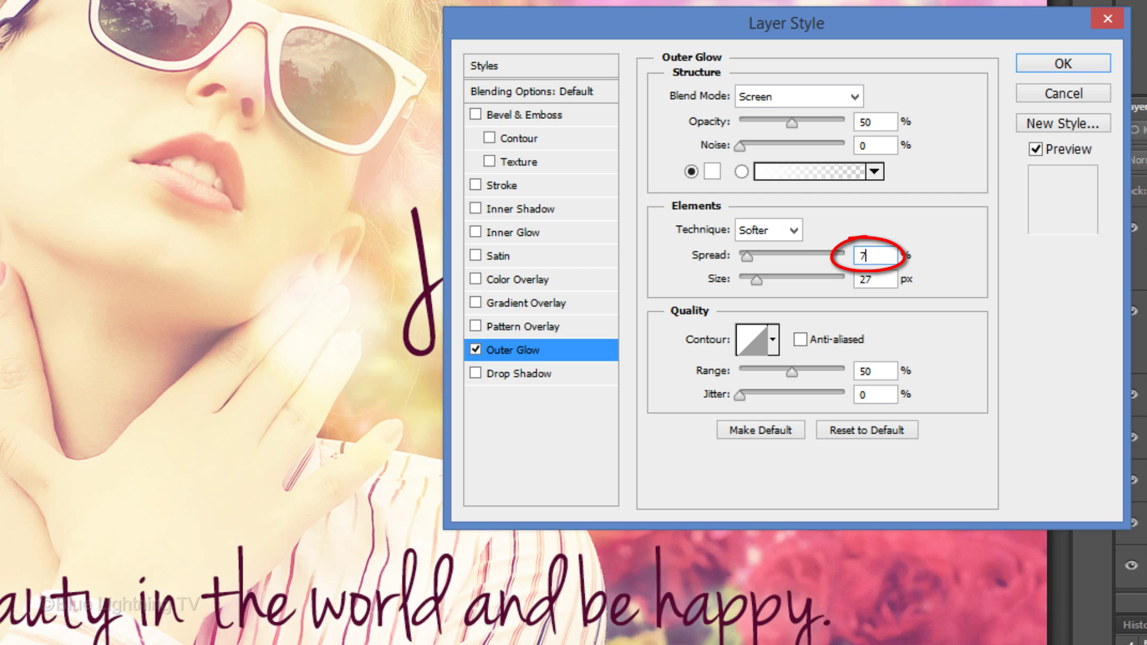
click(867, 279)
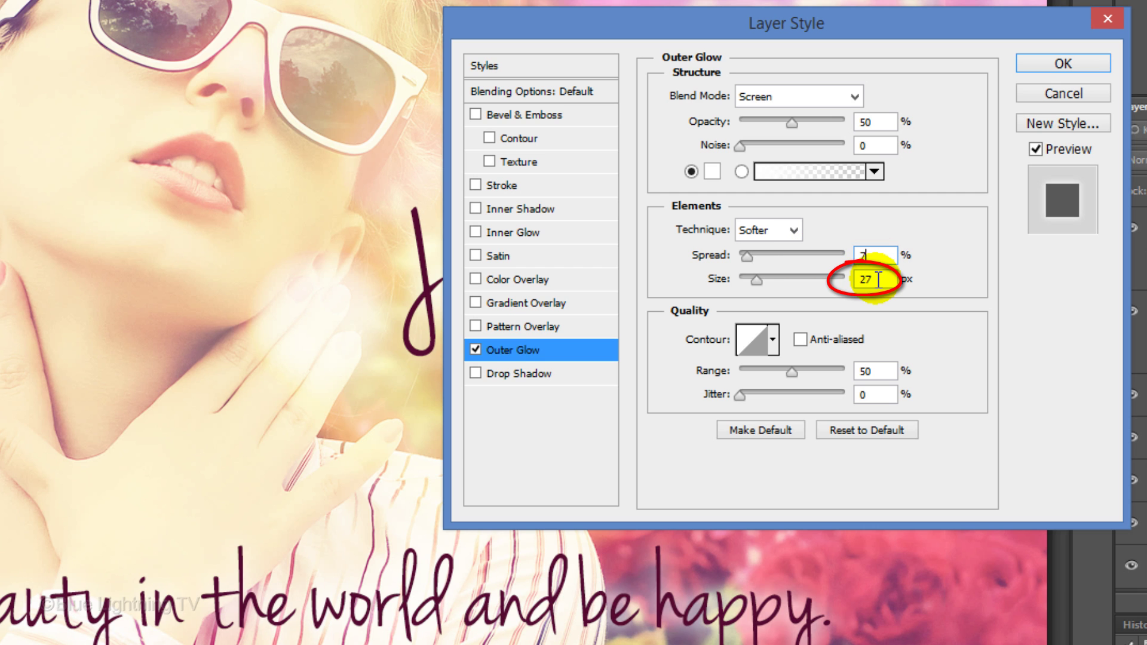
text(57)
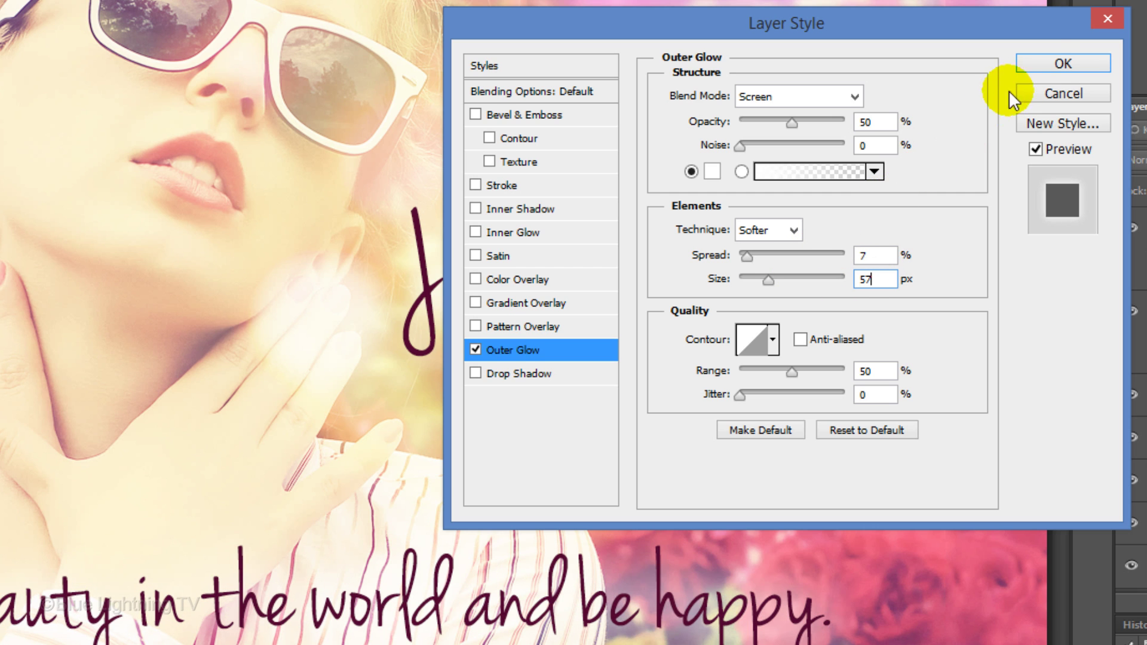